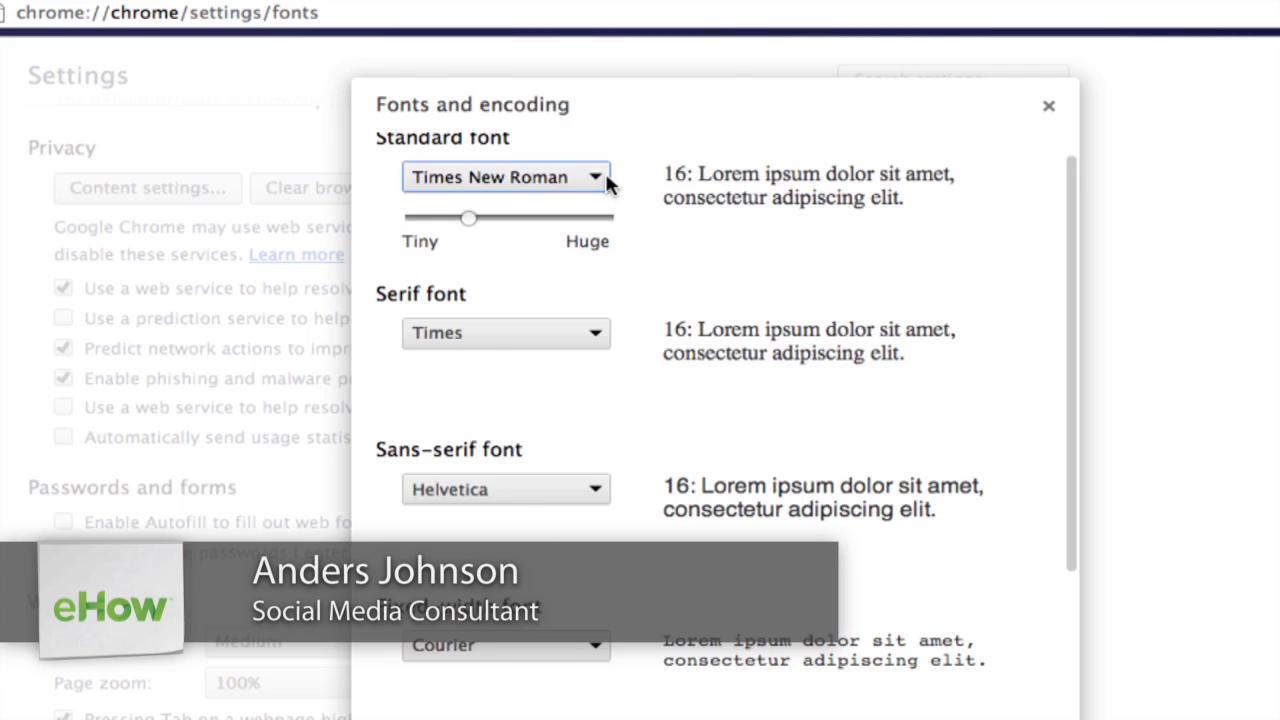
# Set the standard font to Trajan Pro and enlarge its size from 16 to 17.
pyautogui.click(606, 179)
pyautogui.click(547, 200)
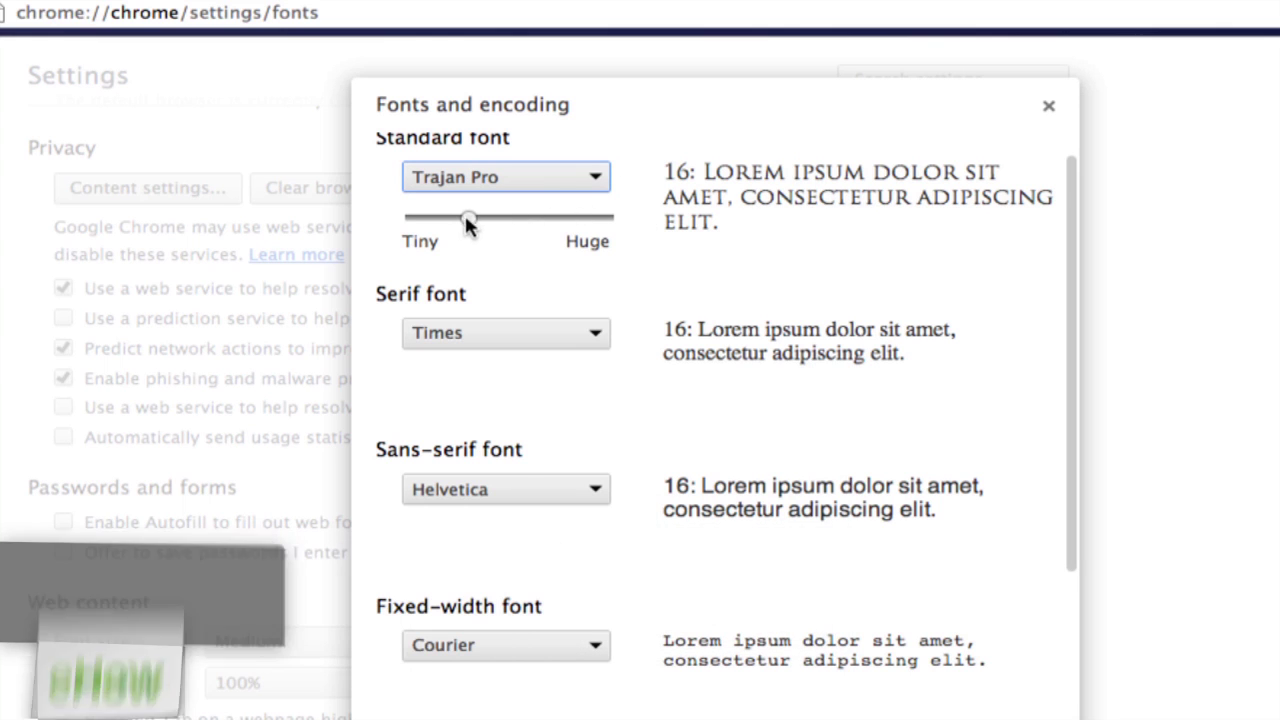
pyautogui.moveTo(466, 219); pyautogui.dragTo(531, 214)
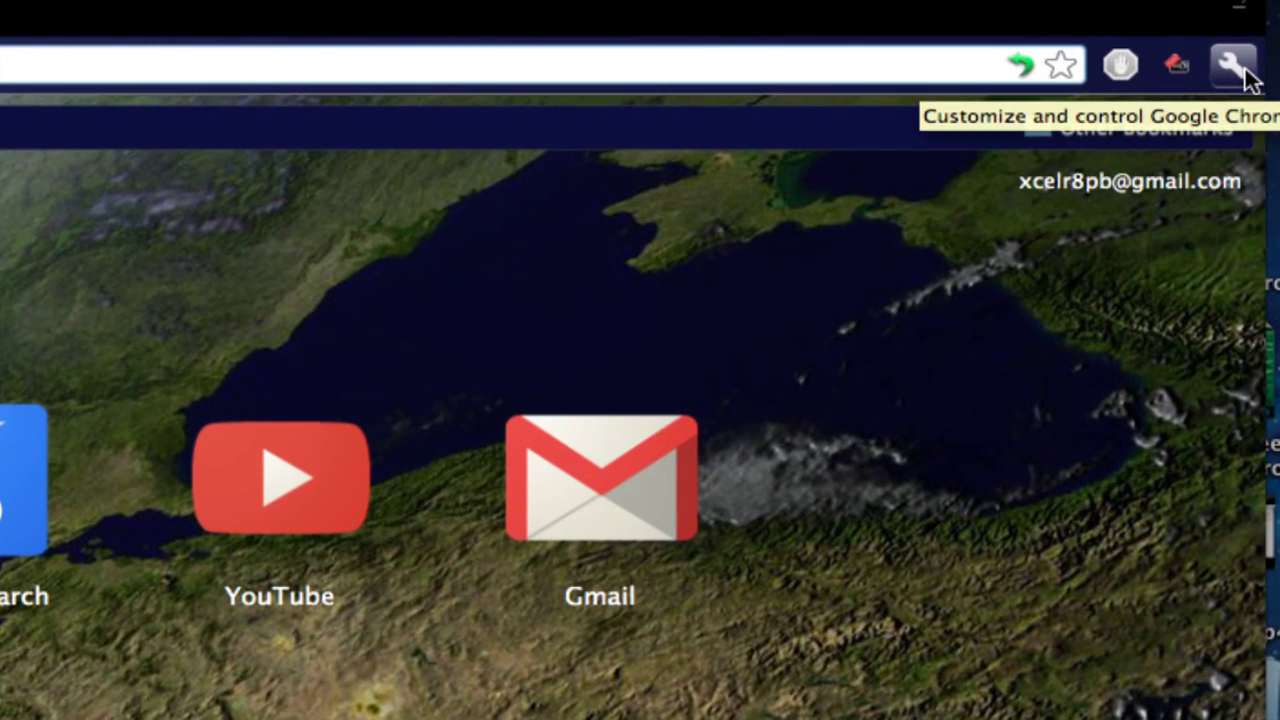
# Go to Chrome Settings from the wrench menu, show advanced settings, and scroll to Web content.
pyautogui.click(1233, 66)
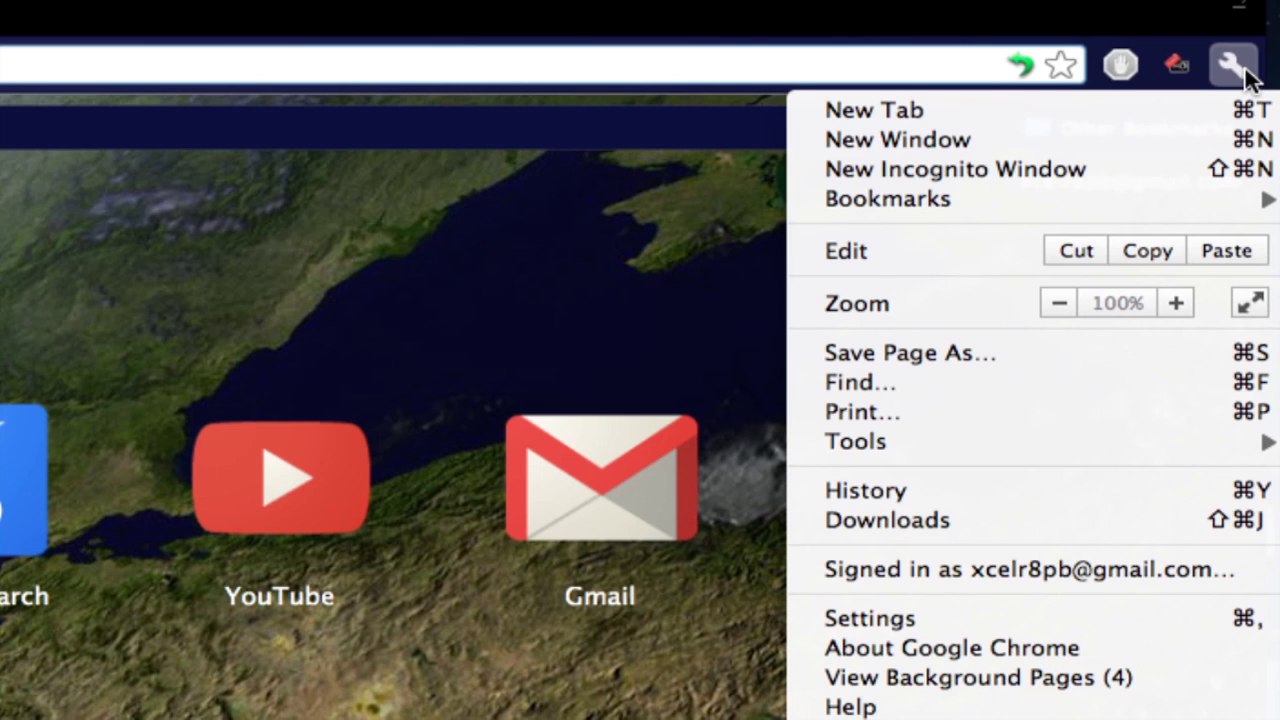
pyautogui.click(910, 612)
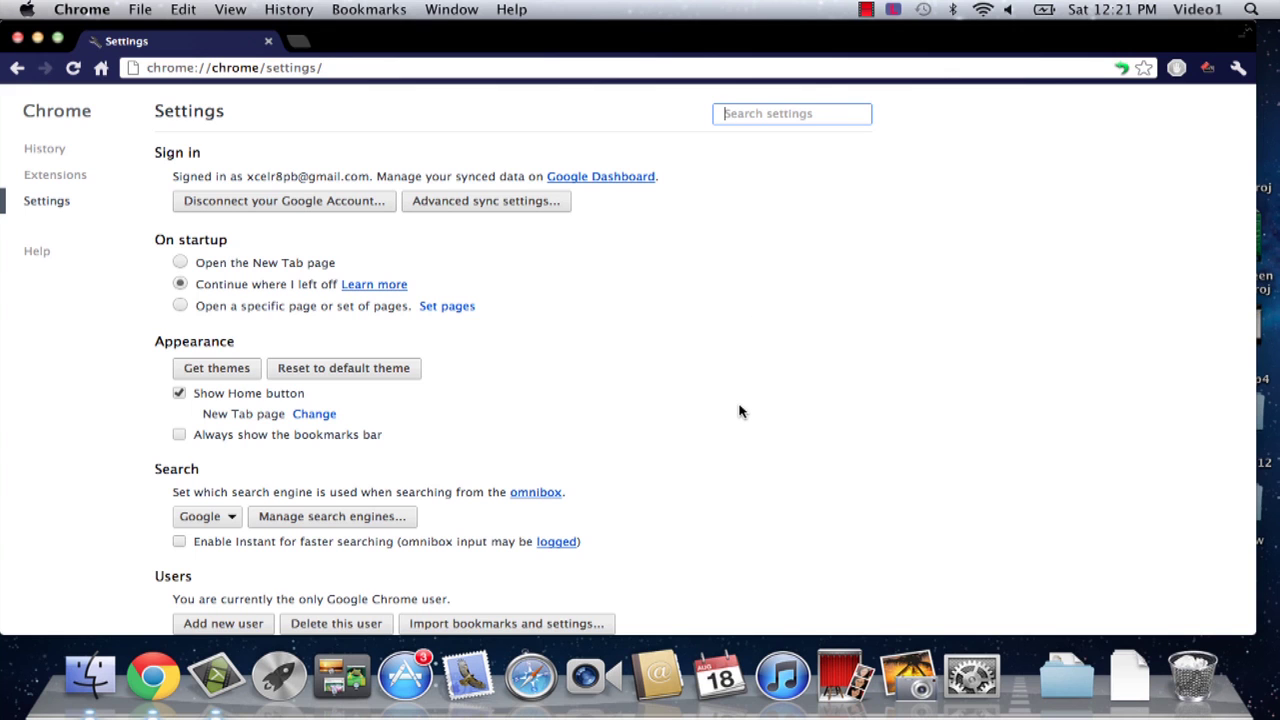
pyautogui.scroll(-3, 740, 411)
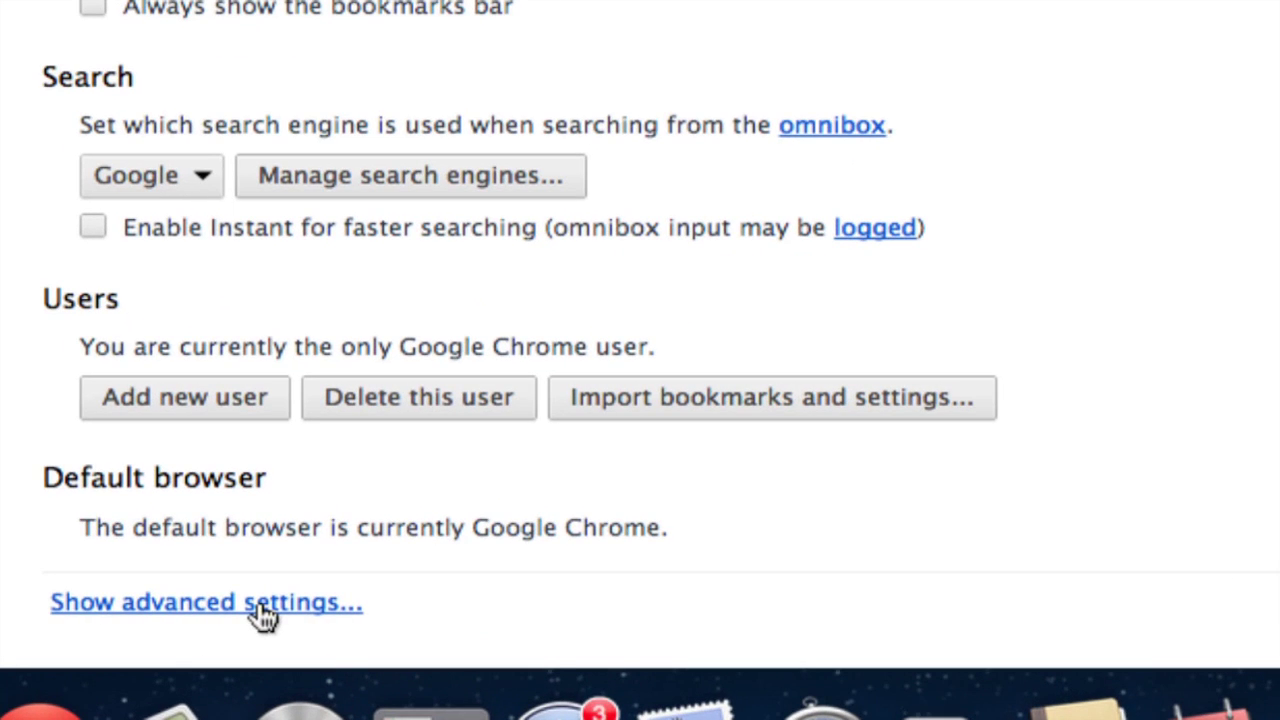
pyautogui.click(262, 608)
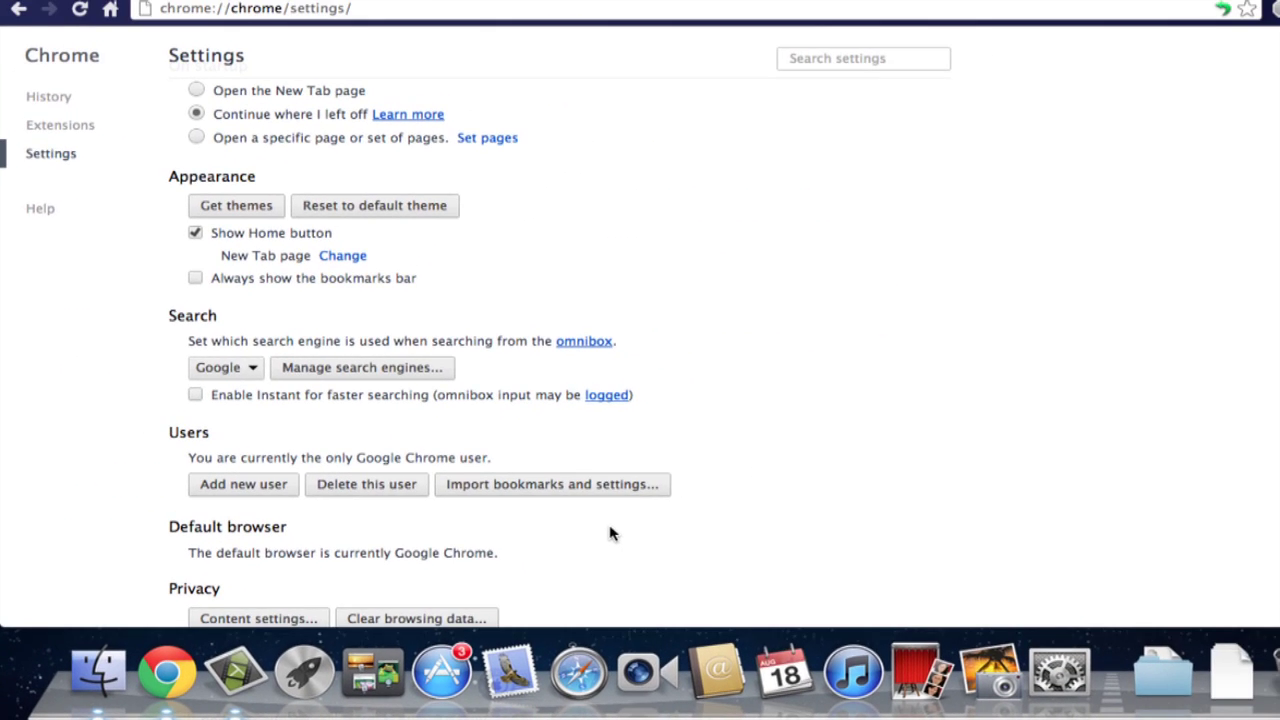
pyautogui.scroll(-10, 560, 549)
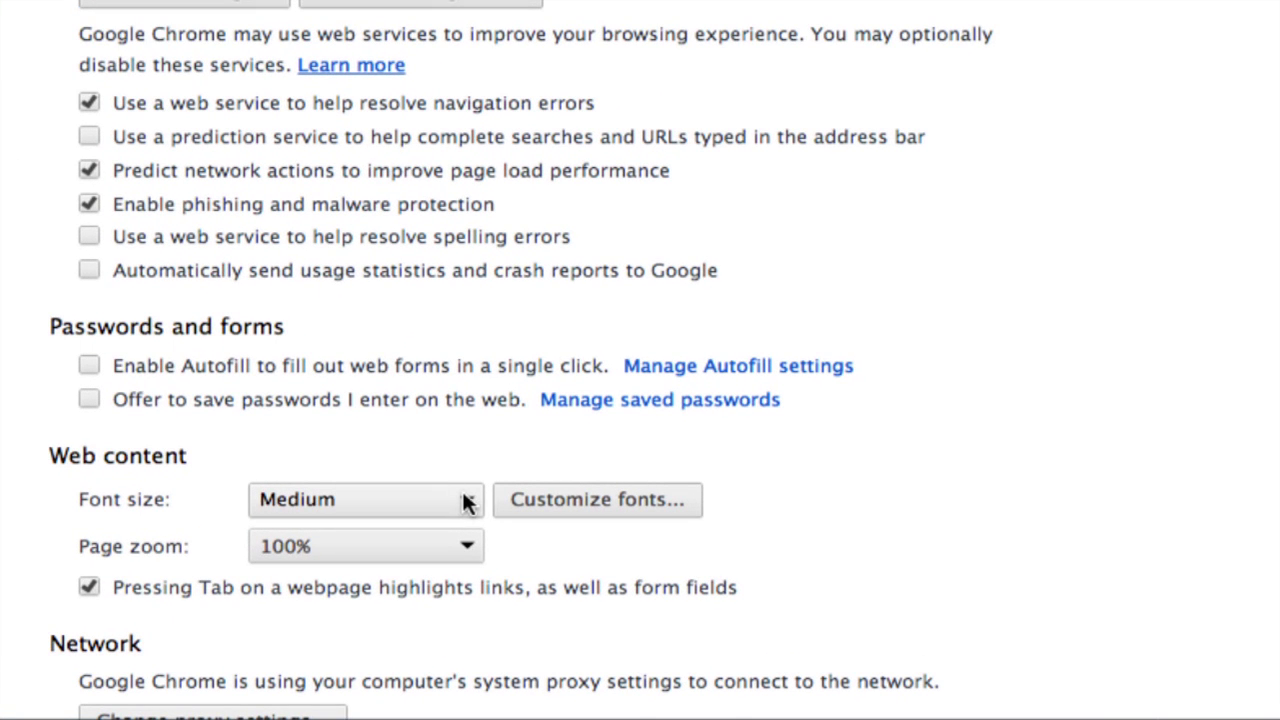
# Confirm font size Medium and page zoom 100%, then open Customize fonts under Web content.
pyautogui.click(465, 503)
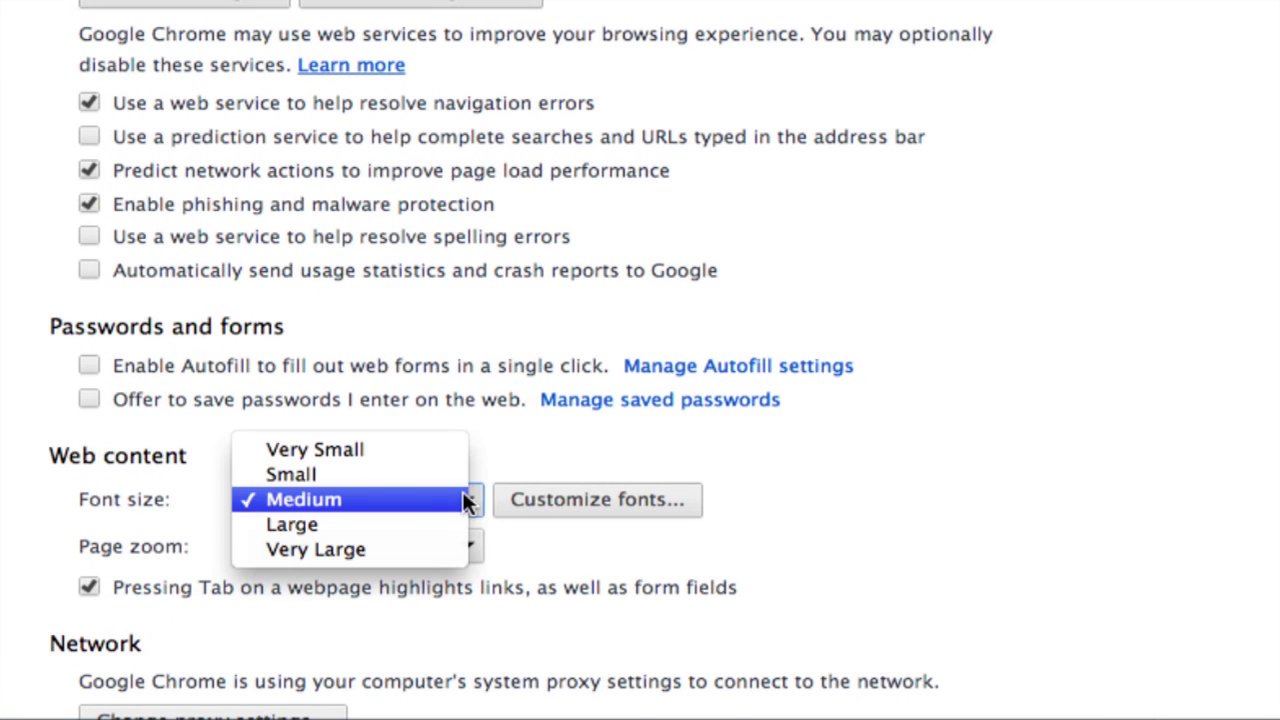
pyautogui.click(473, 507)
pyautogui.click(474, 540)
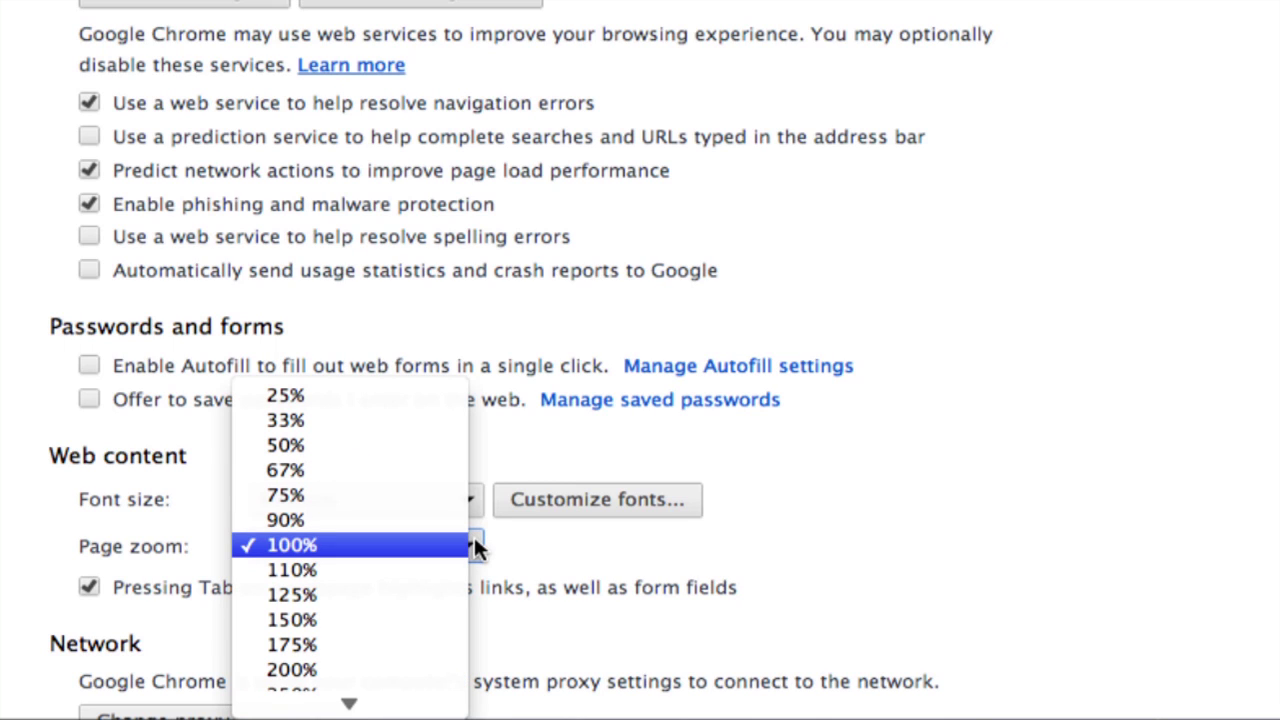
pyautogui.click(474, 540)
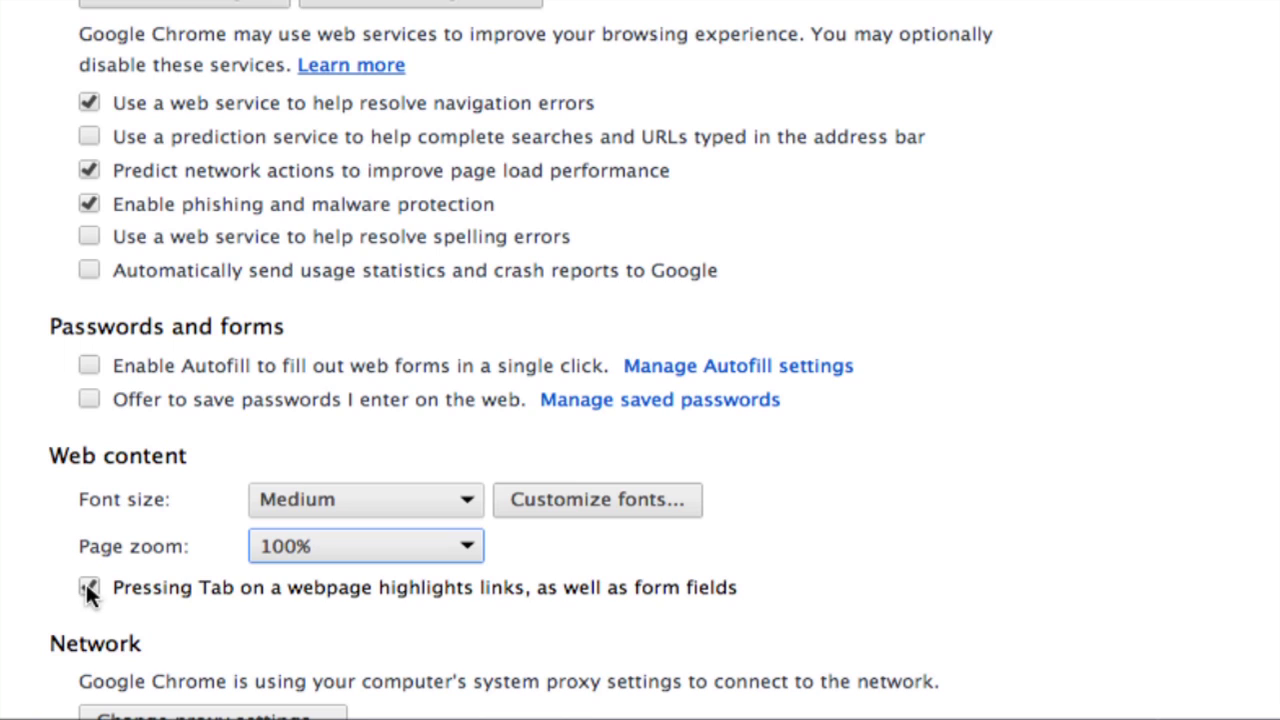
pyautogui.click(598, 500)
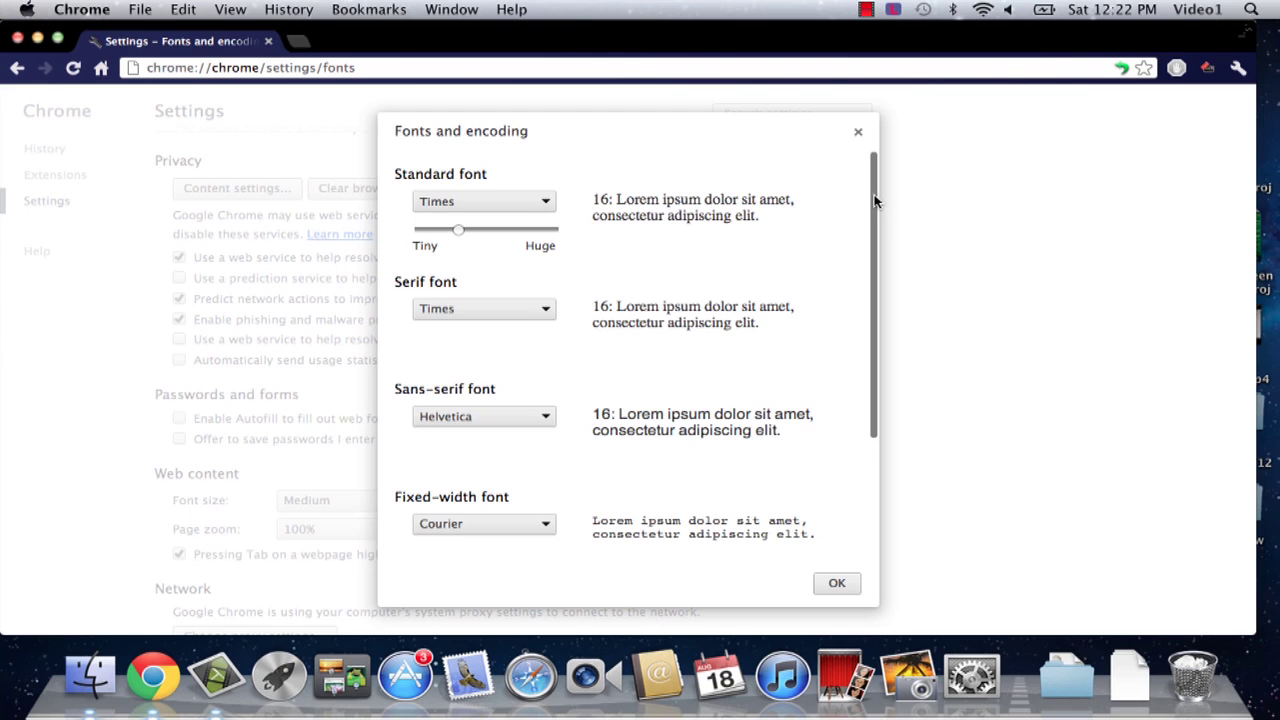
# Browse the standard font list and set Times New Roman as the standard font.
pyautogui.scroll(-2, 877, 205)
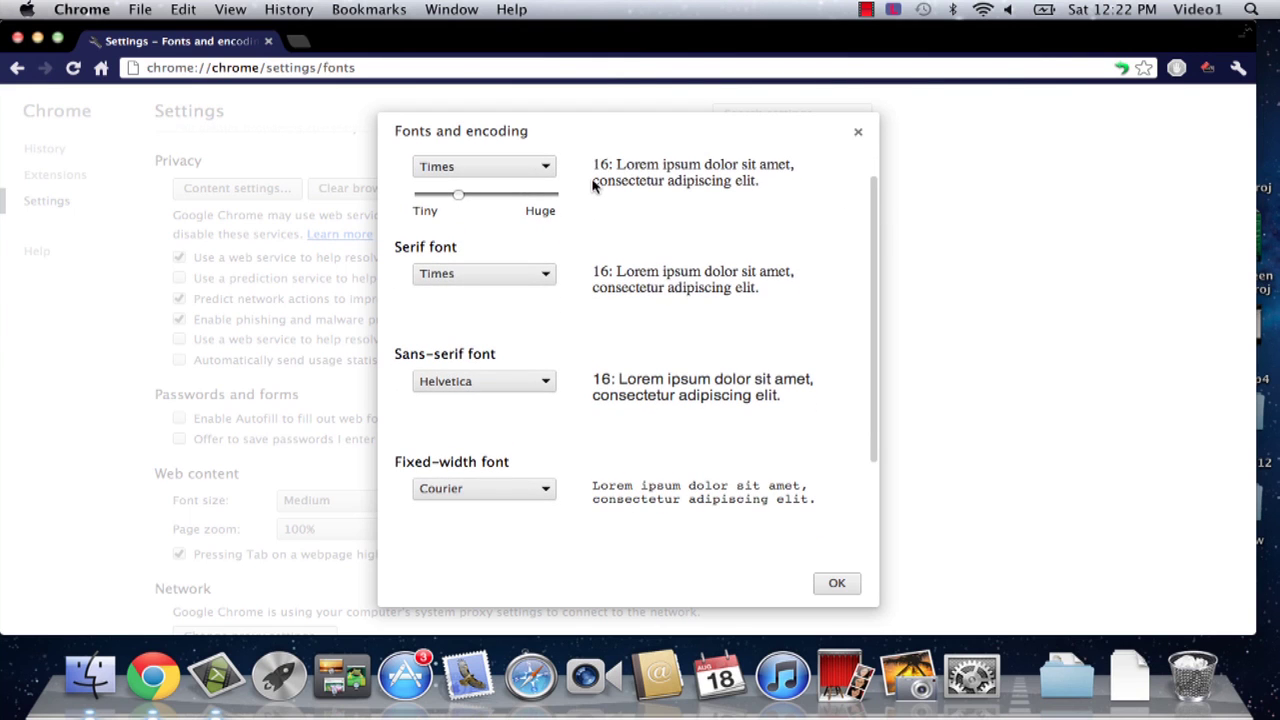
pyautogui.scroll(1, 591, 183)
pyautogui.click(541, 188)
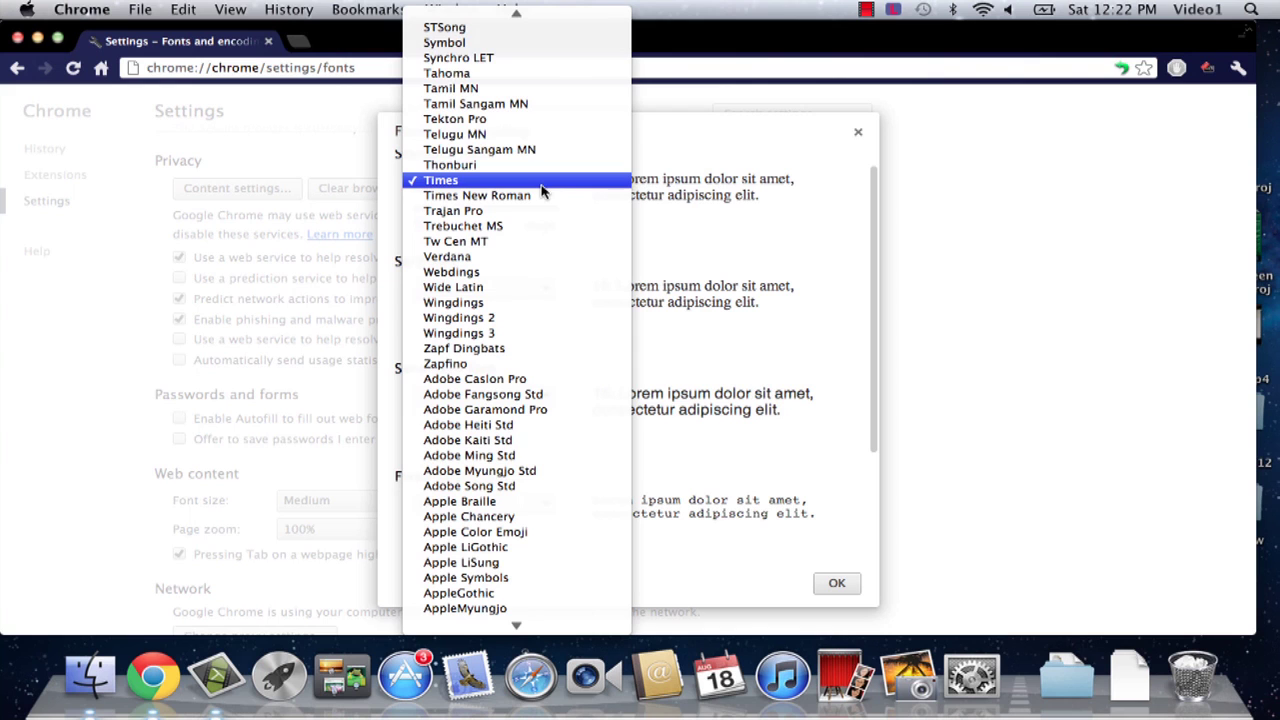
pyautogui.moveTo(519, 20)
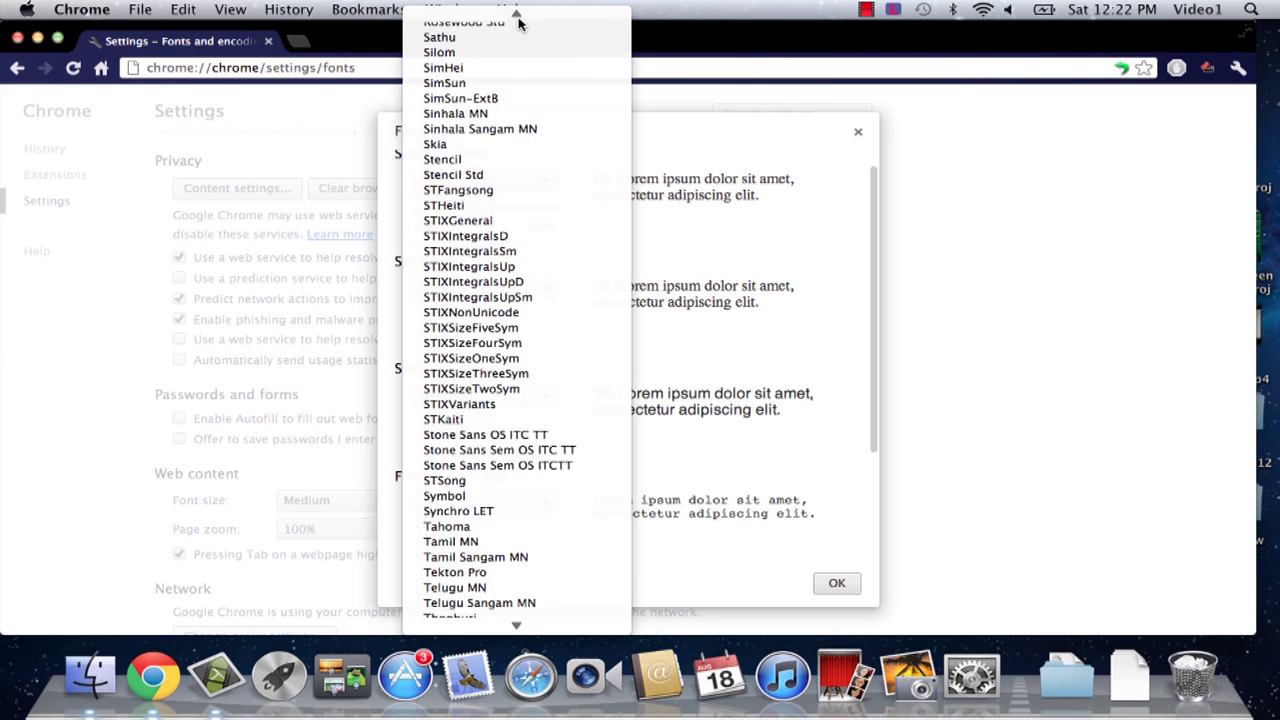
pyautogui.click(625, 175)
pyautogui.click(511, 180)
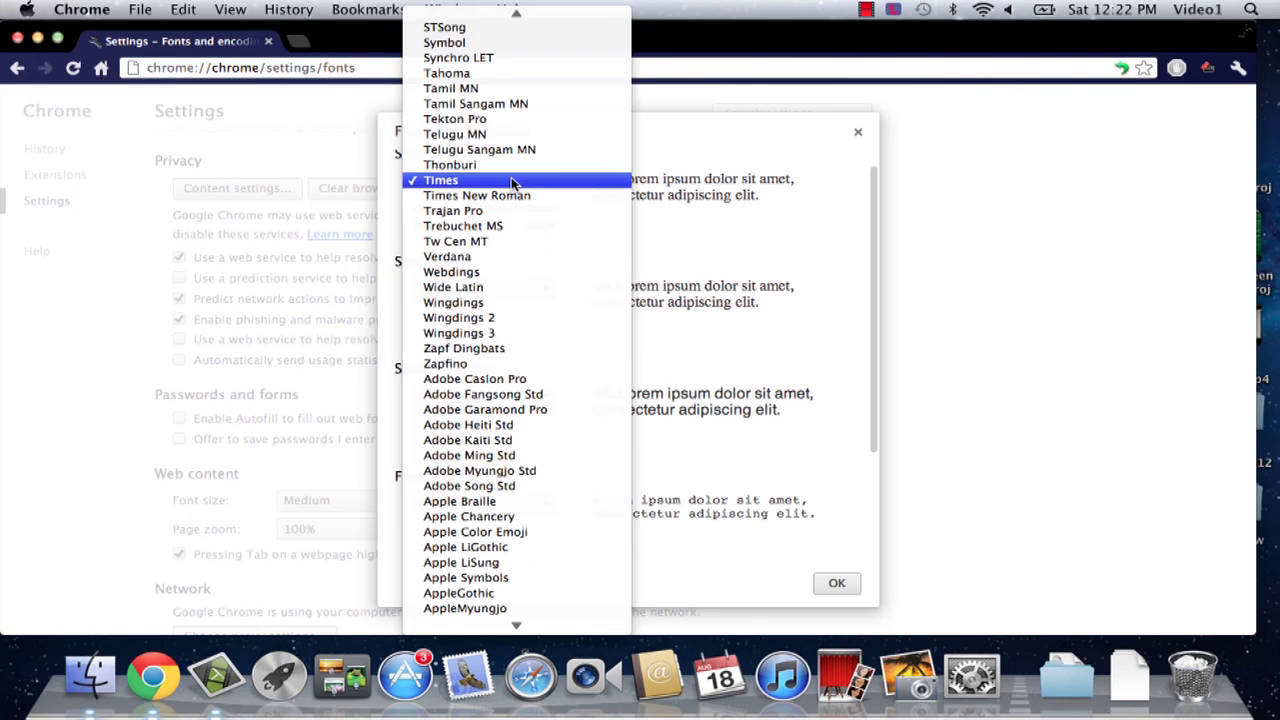
pyautogui.click(708, 177)
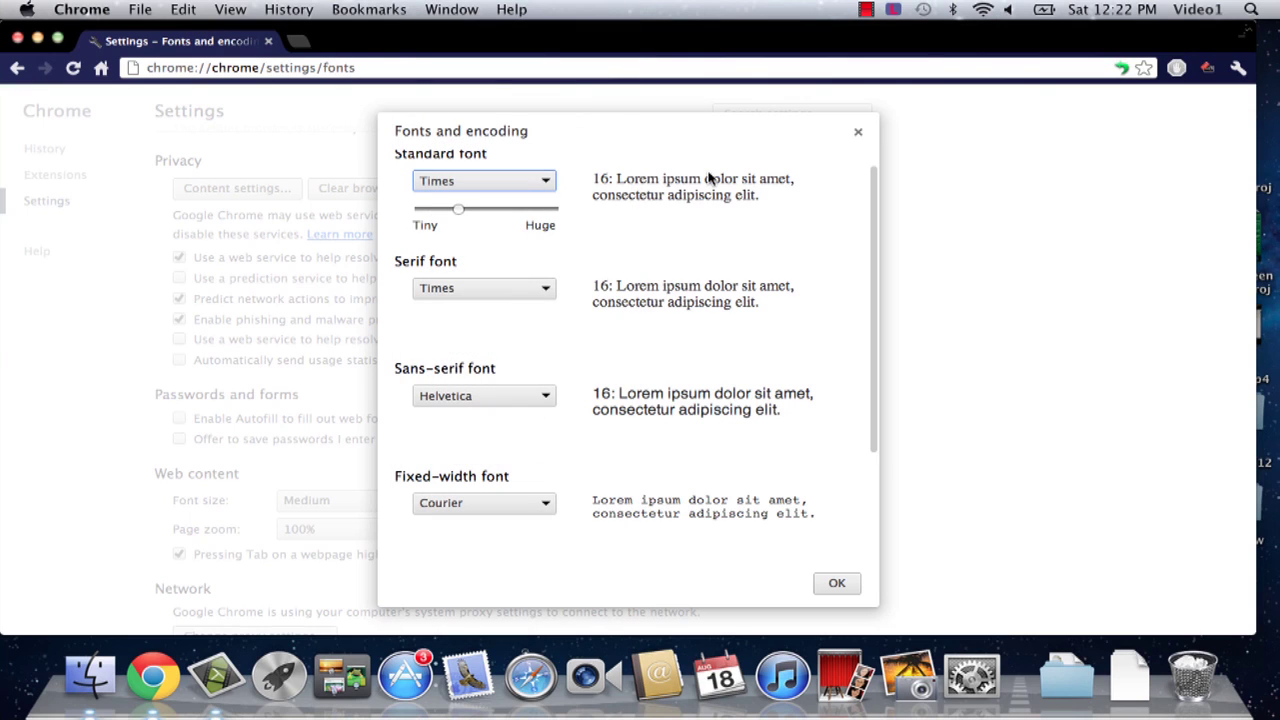
pyautogui.click(546, 182)
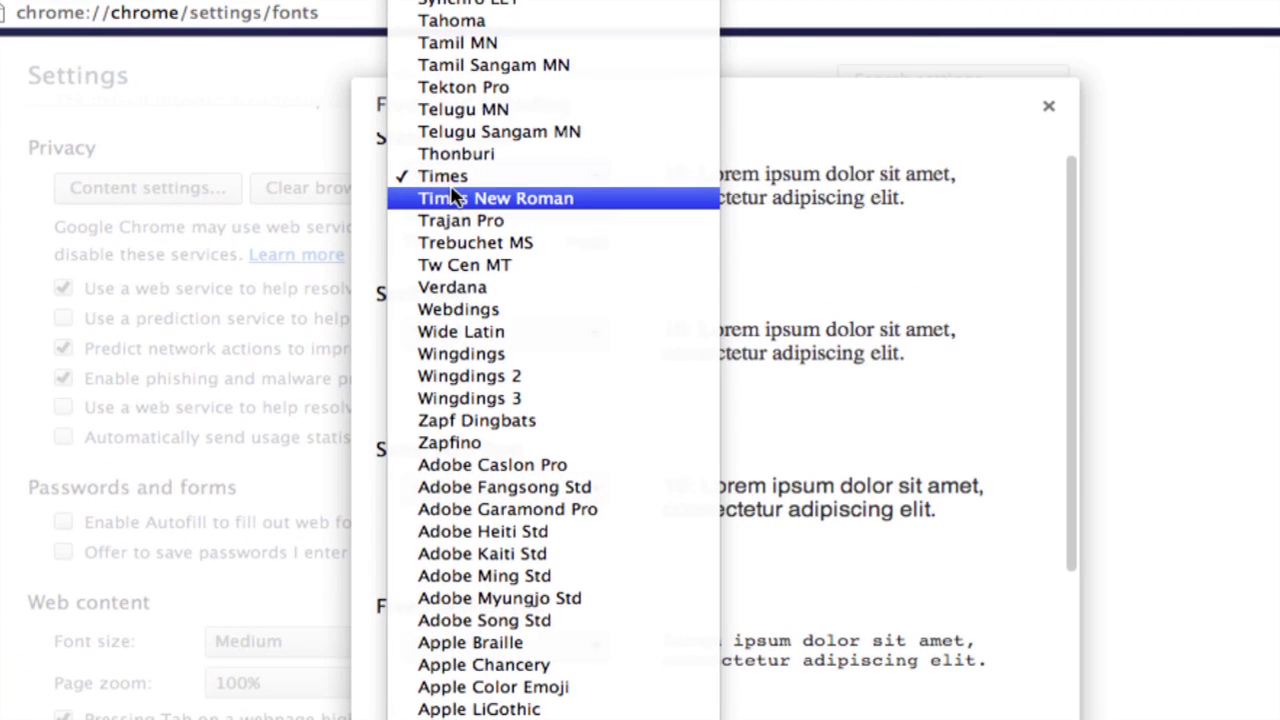
pyautogui.click(446, 195)
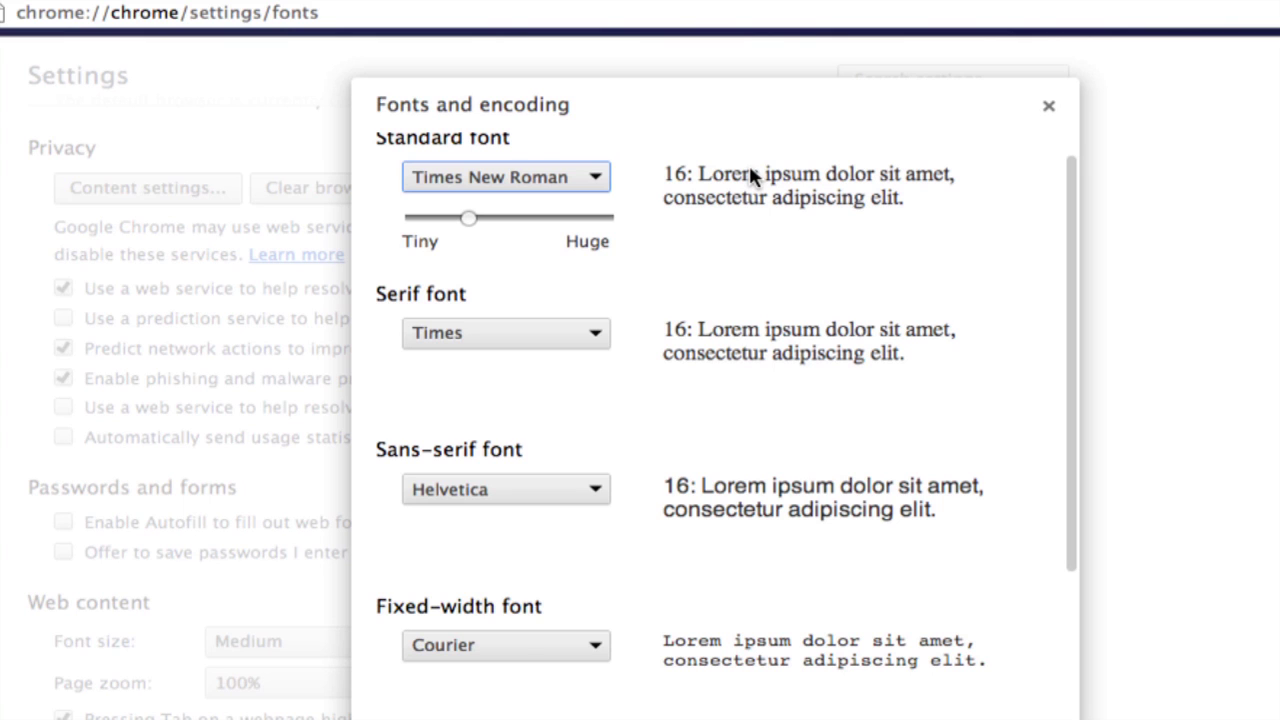
# Switch the standard font to Trajan Pro and set its size to 14.
pyautogui.click(606, 177)
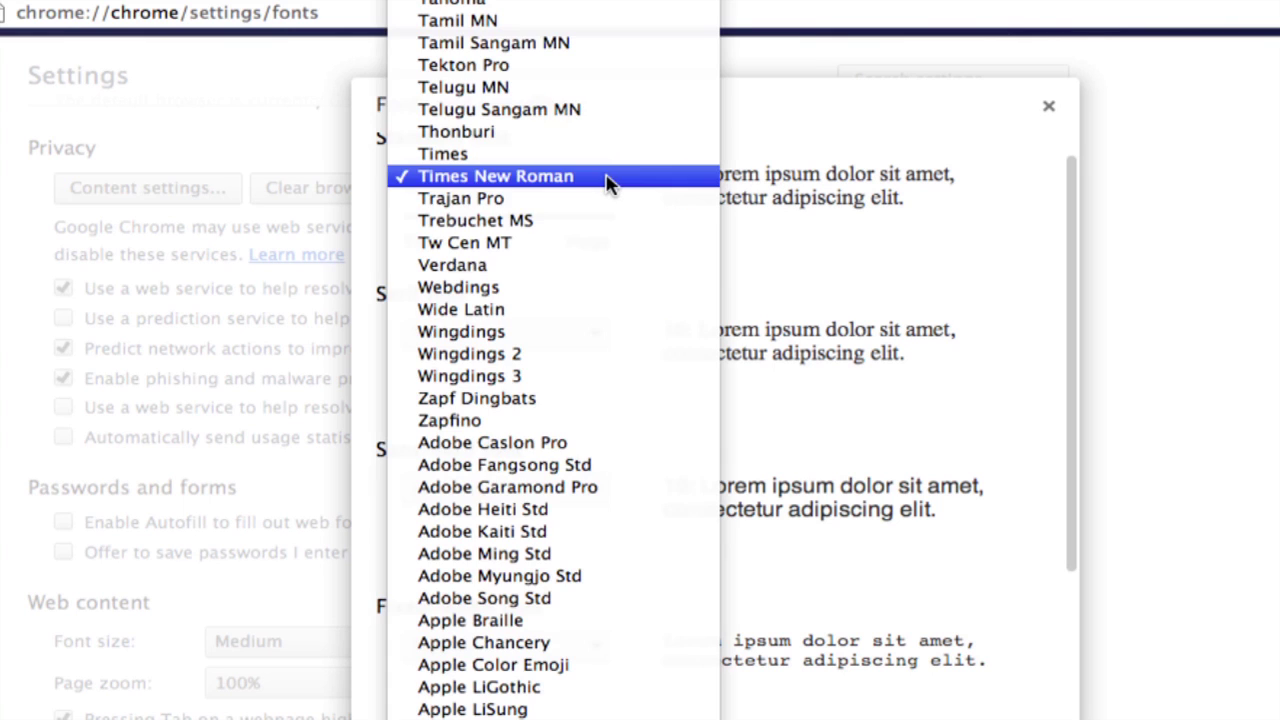
pyautogui.click(586, 198)
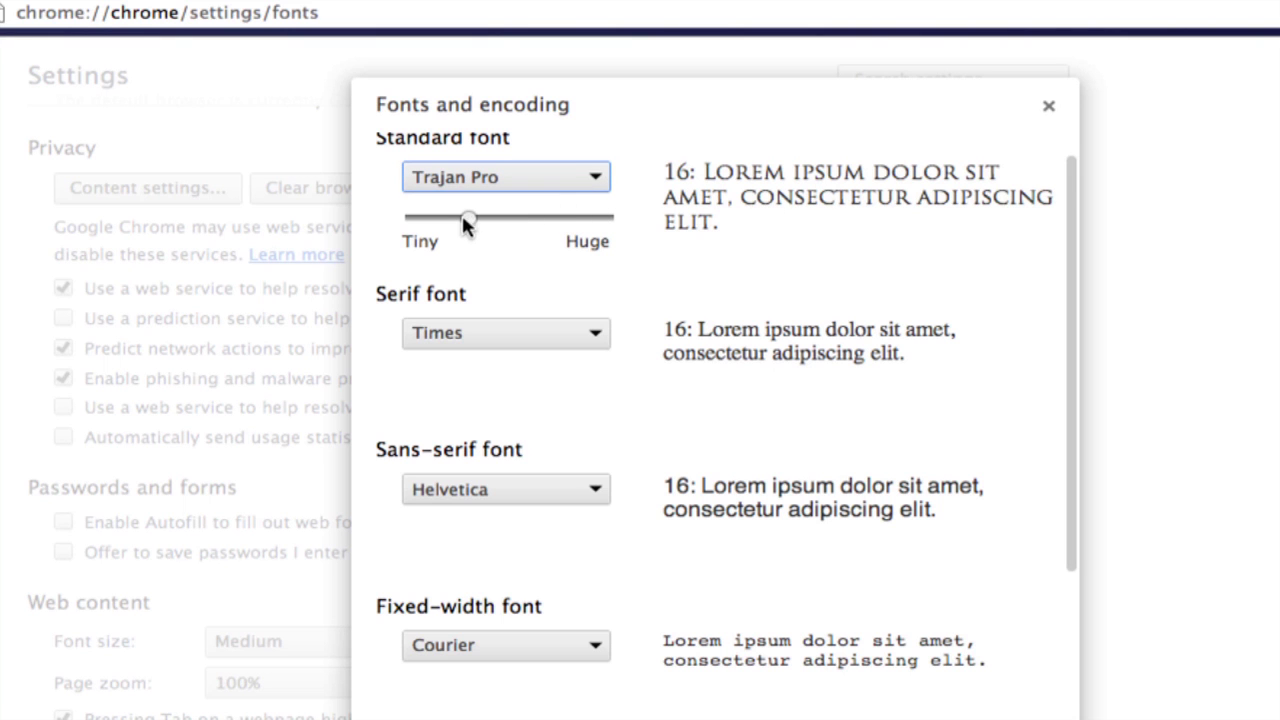
pyautogui.moveTo(463, 217)
pyautogui.mouseDown()
pyautogui.moveTo(517, 217)
pyautogui.moveTo(441, 222)
pyautogui.mouseUp()
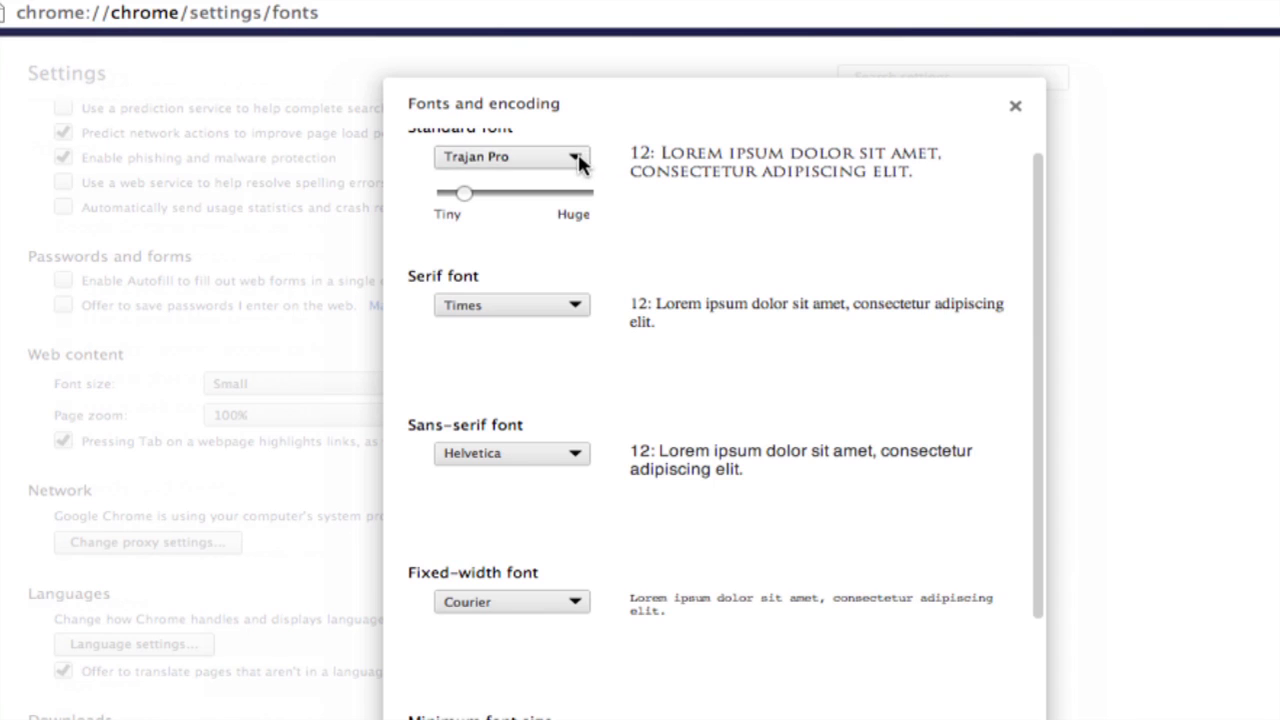
pyautogui.moveTo(477, 194)
pyautogui.mouseDown()
pyautogui.moveTo(509, 196)
pyautogui.moveTo(475, 197)
pyautogui.mouseUp()
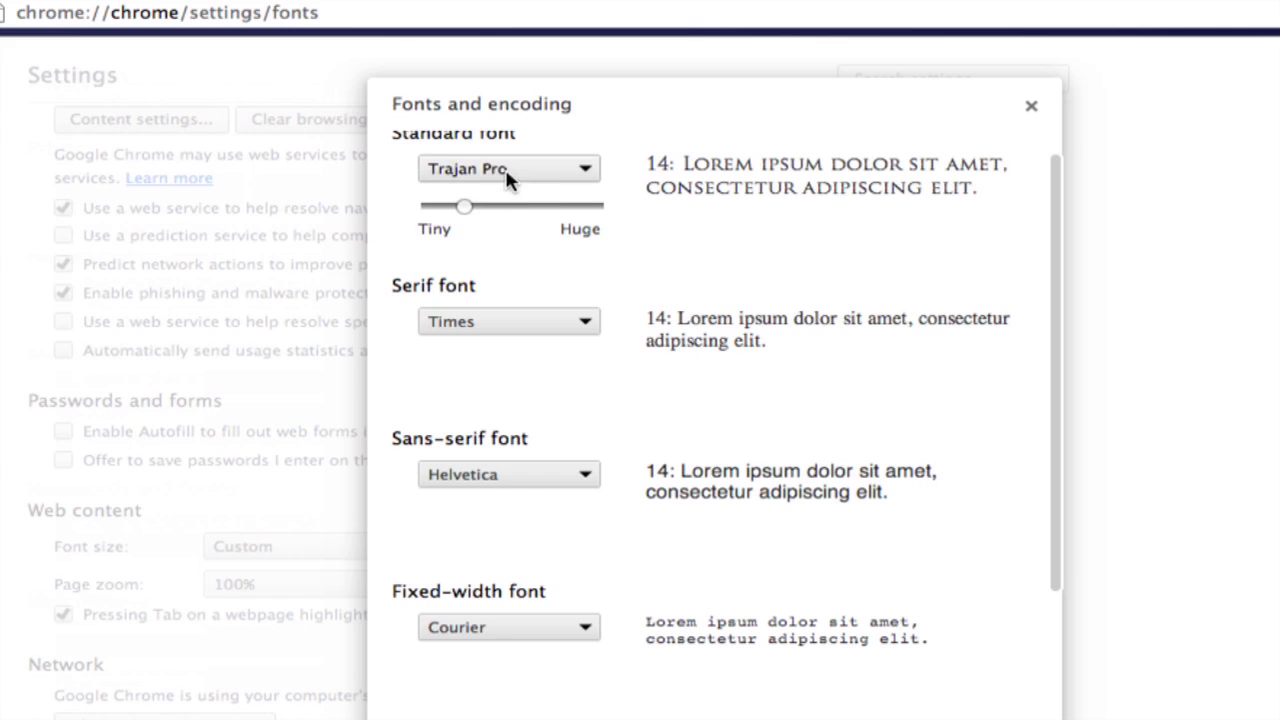
# Set the standard font to Times at size 13.
pyautogui.click(509, 167)
pyautogui.click(495, 126)
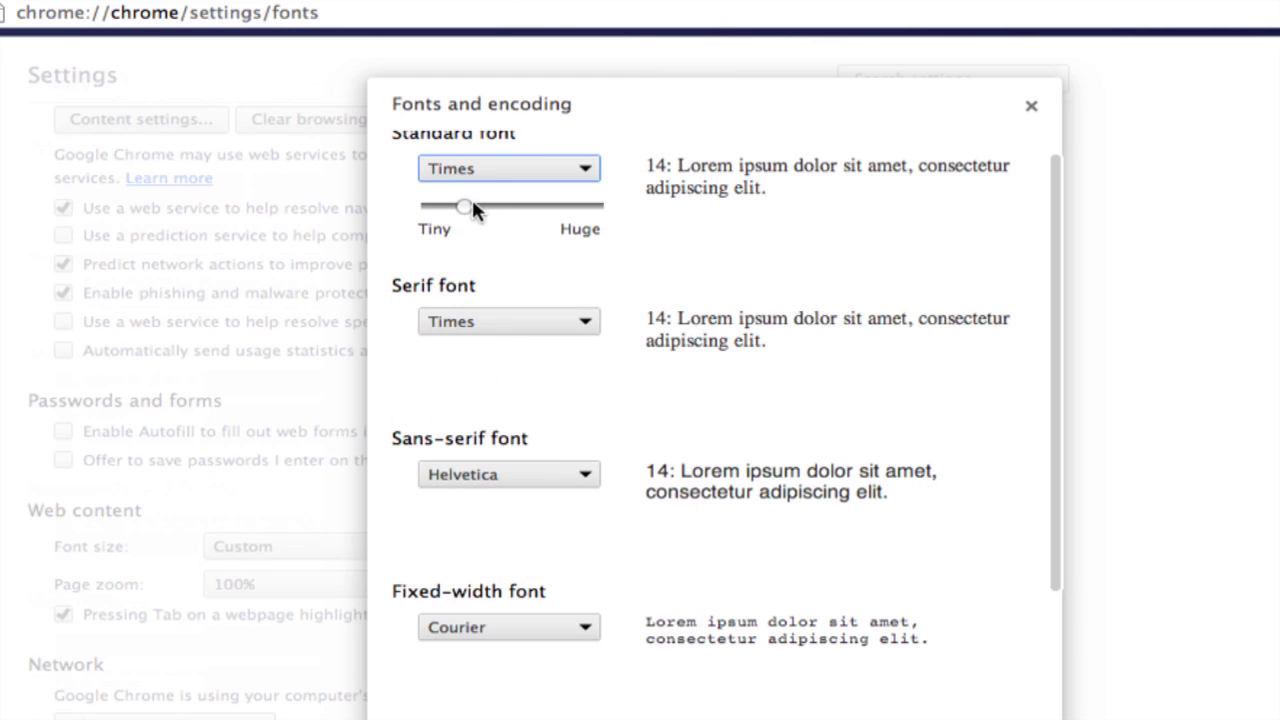
pyautogui.moveTo(464, 203); pyautogui.dragTo(455, 203)
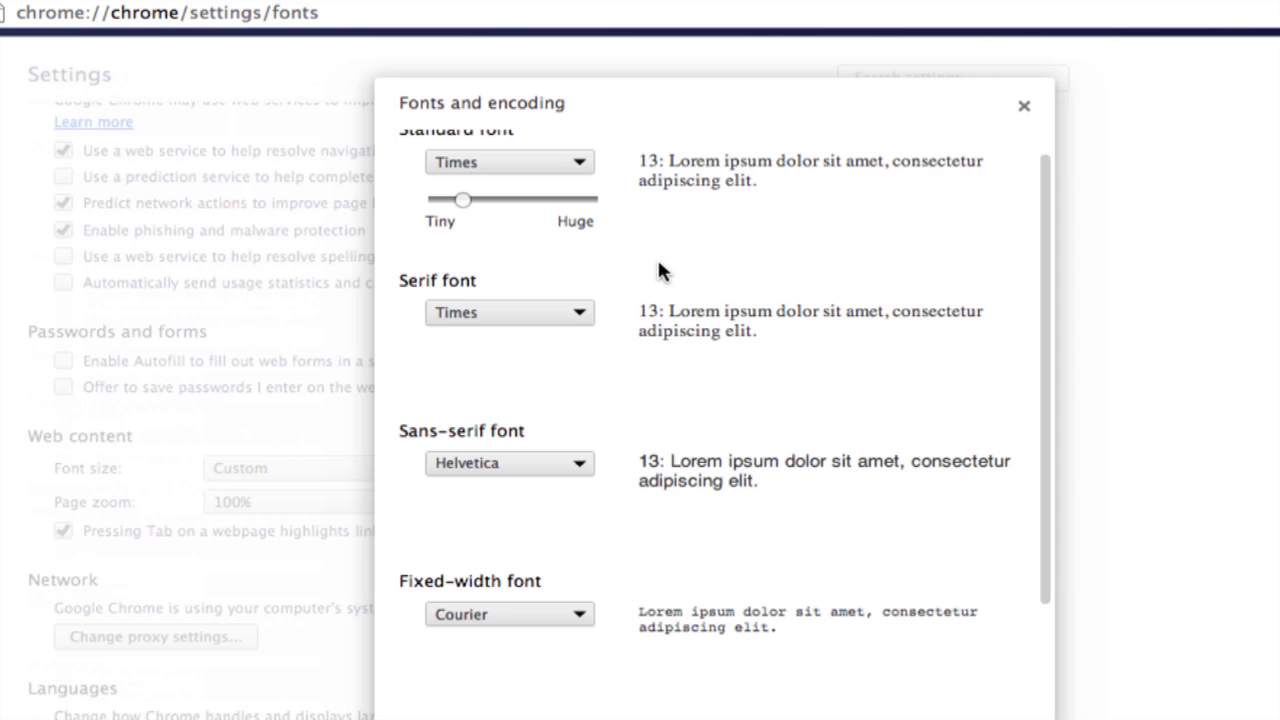
# Check the serif, sans-serif and fixed-width fonts, keeping Times, Helvetica and Courier.
pyautogui.scroll(-3, 660, 268)
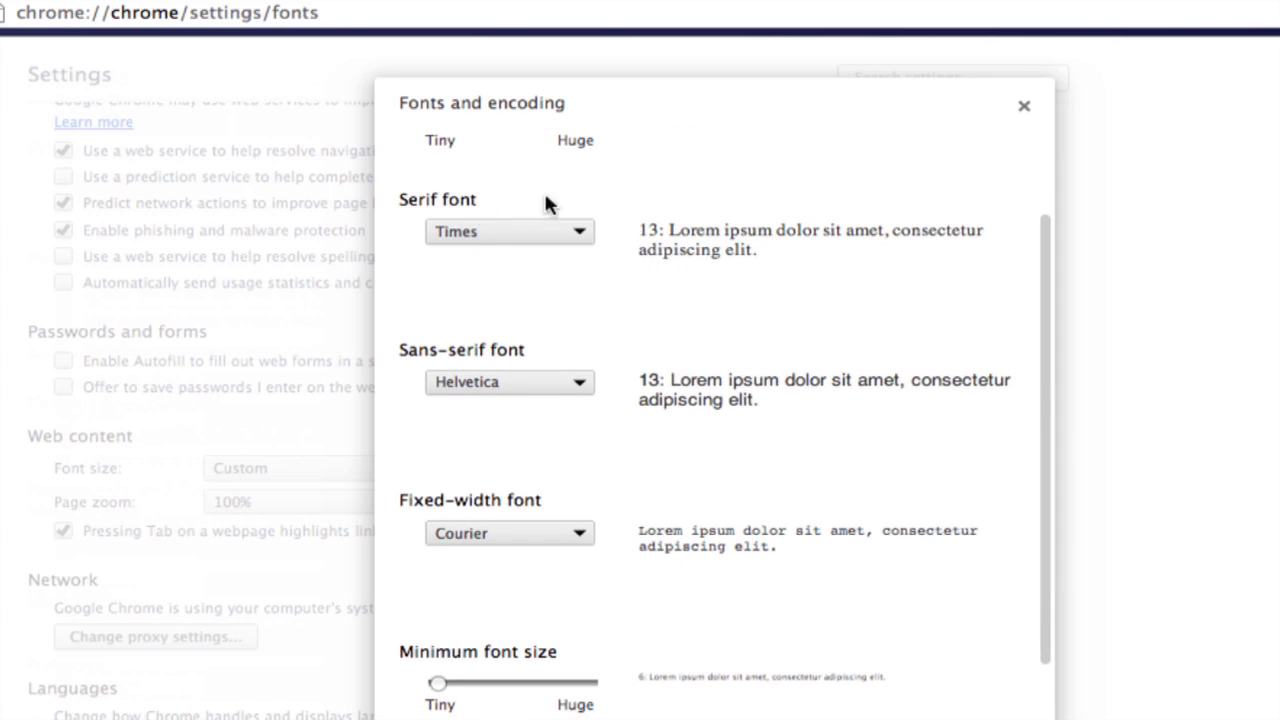
pyautogui.click(586, 237)
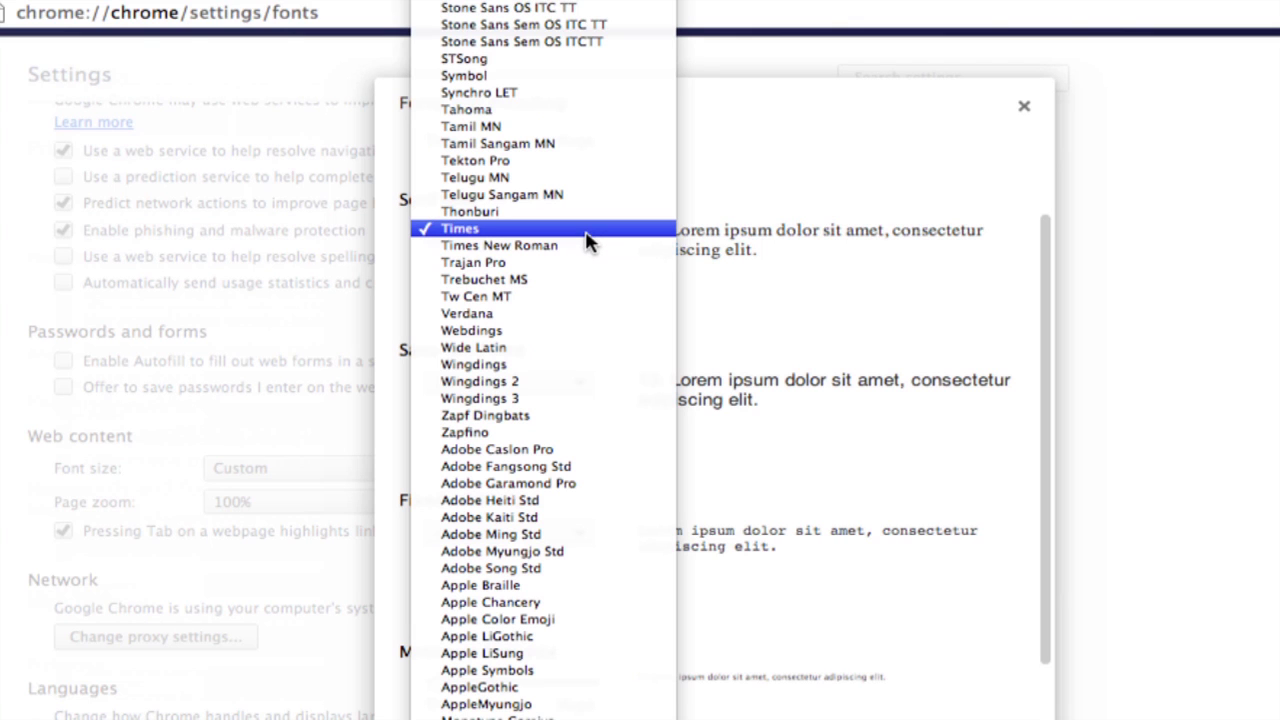
pyautogui.click(792, 252)
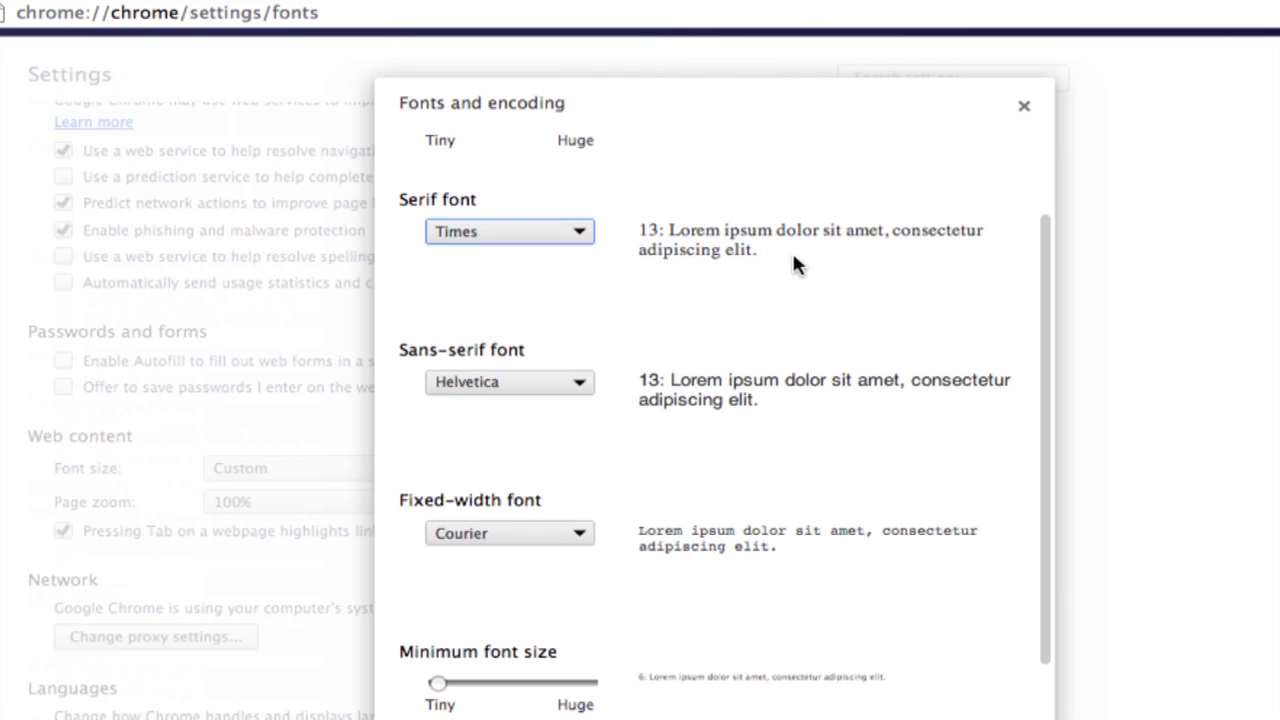
pyautogui.scroll(-2, 656, 303)
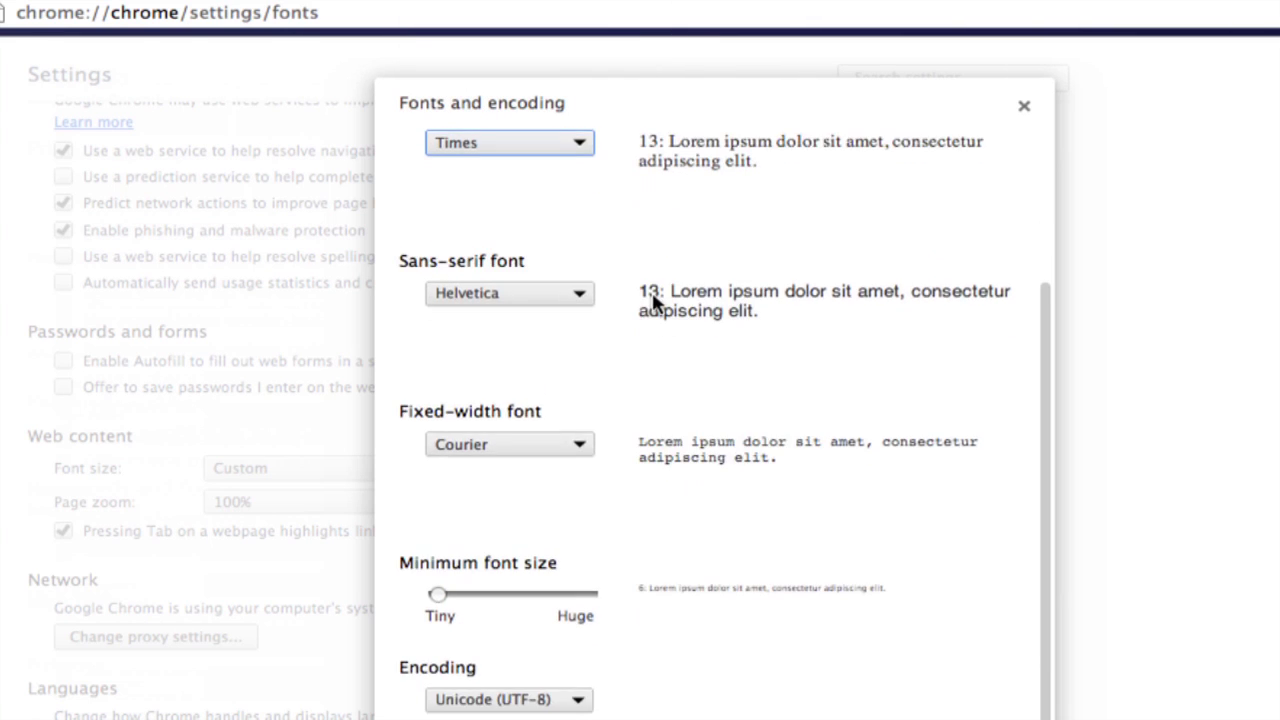
pyautogui.click(585, 296)
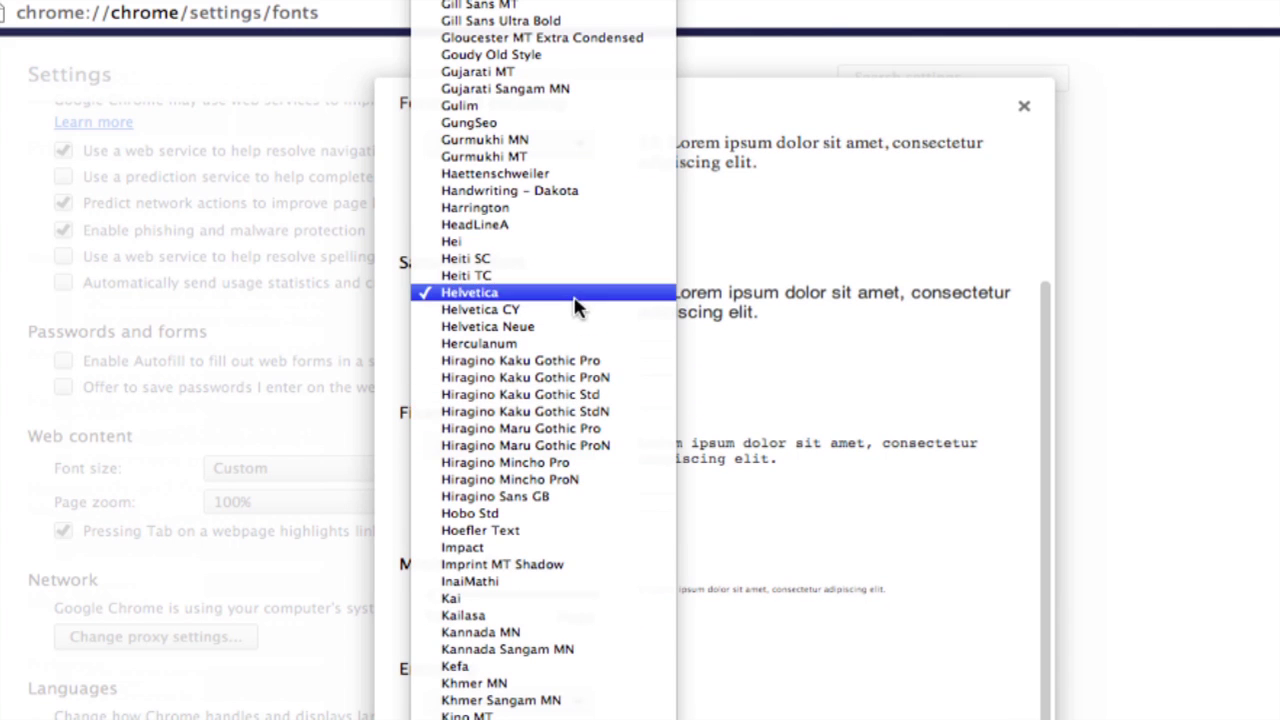
pyautogui.click(574, 297)
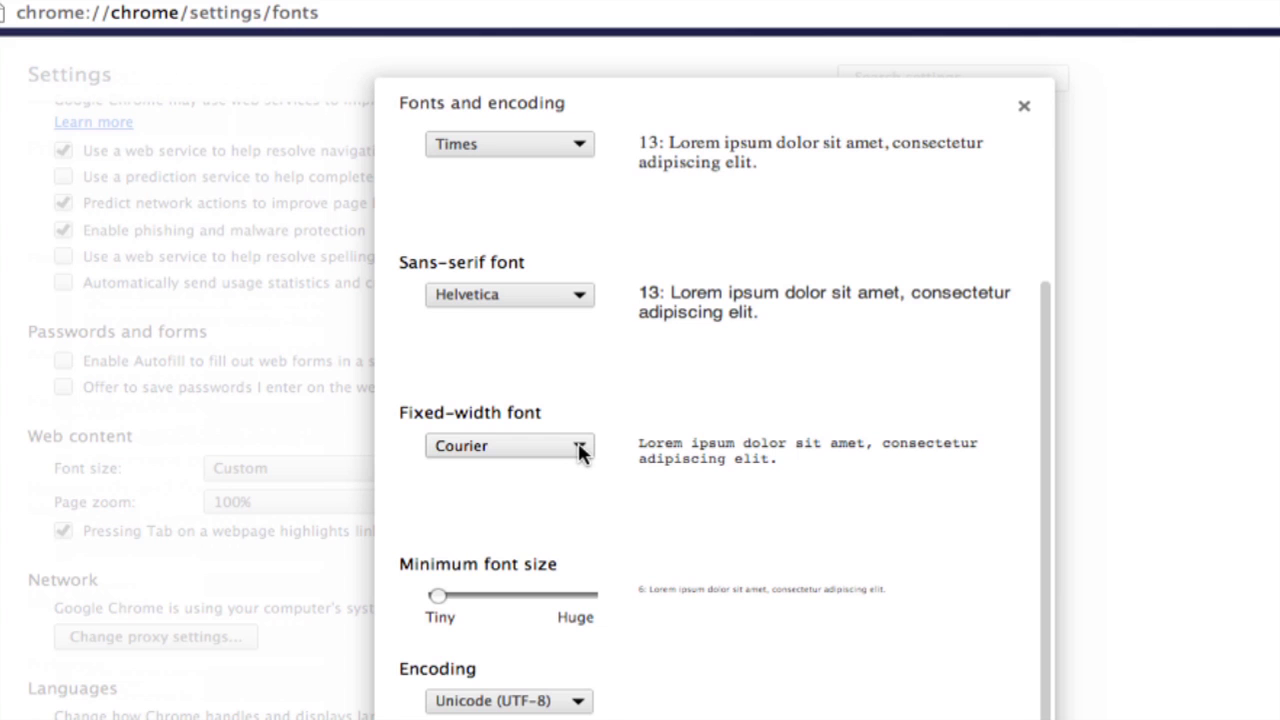
pyautogui.click(580, 452)
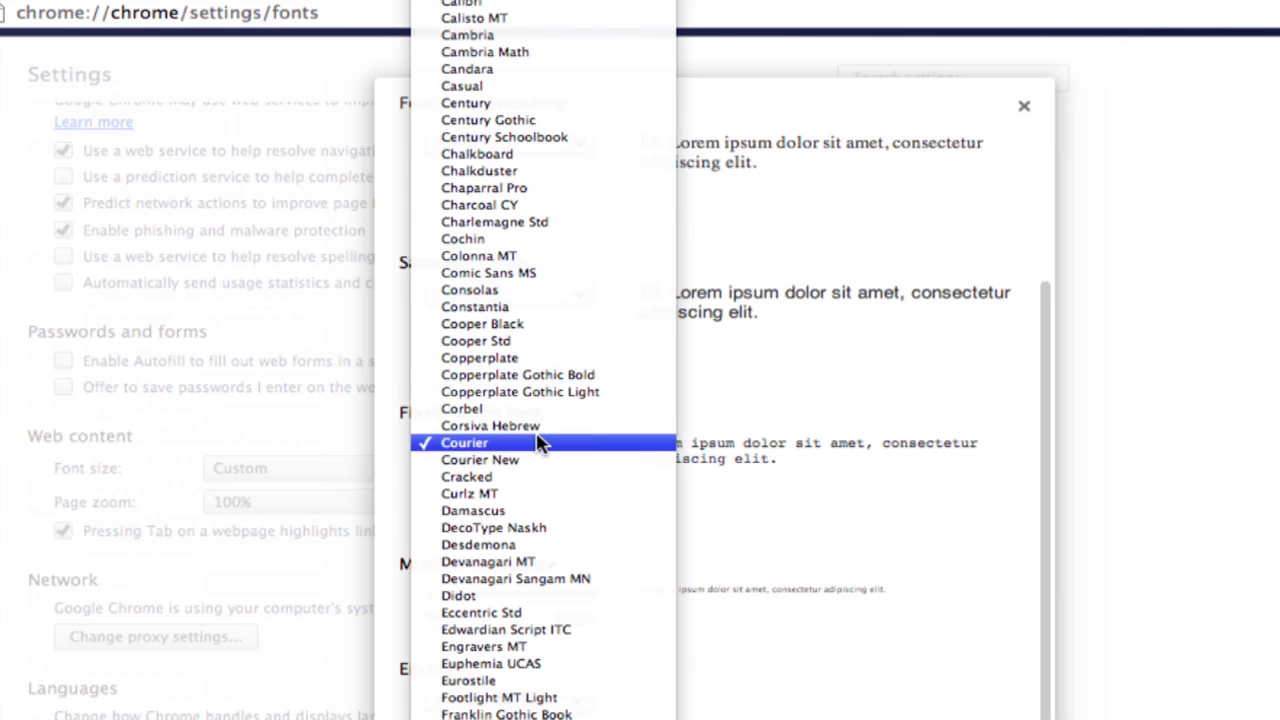
pyautogui.click(541, 443)
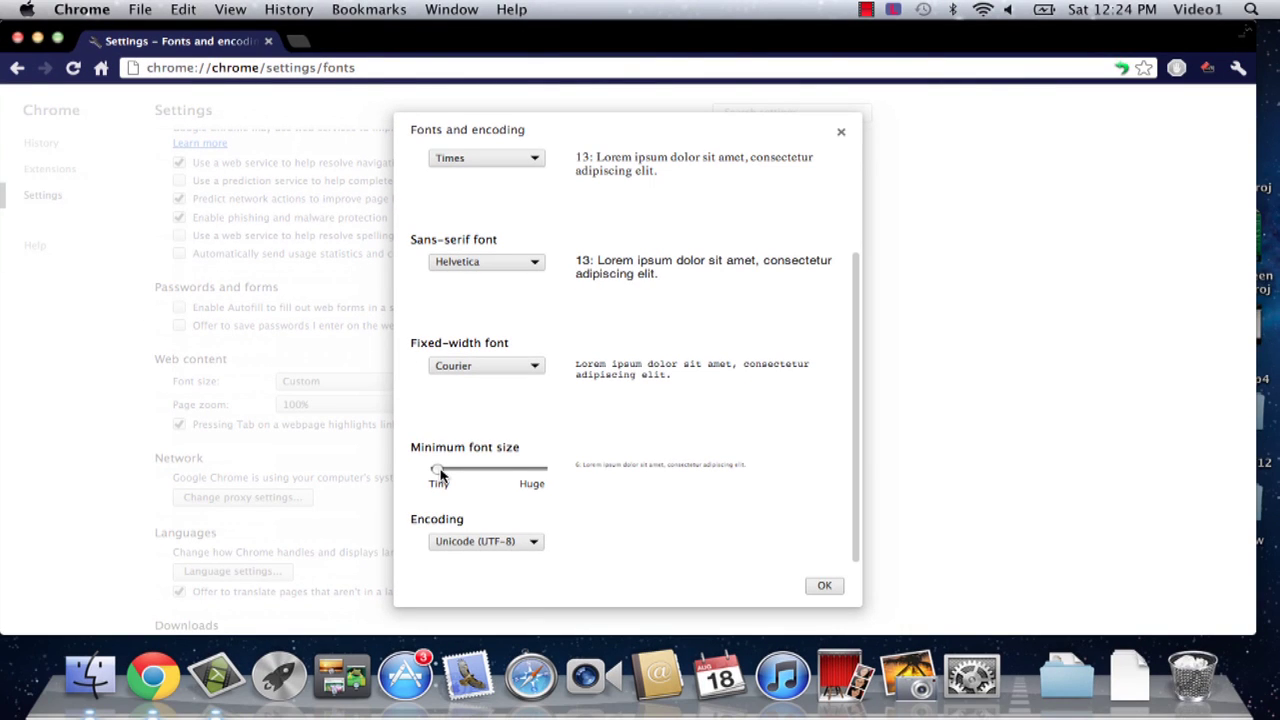
# Keep minimum font size at Tiny and encoding at Unicode (UTF-8), then save with OK.
pyautogui.moveTo(440, 477); pyautogui.dragTo(487, 476)
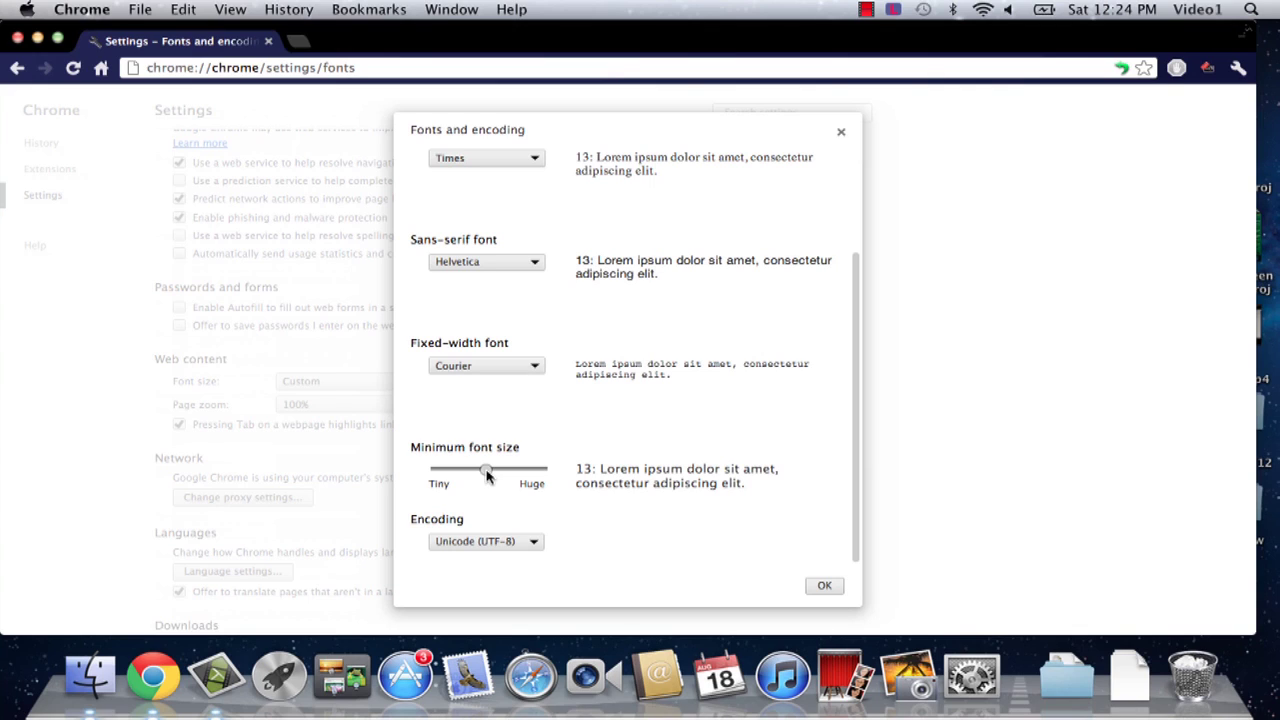
pyautogui.moveTo(487, 476); pyautogui.dragTo(437, 476)
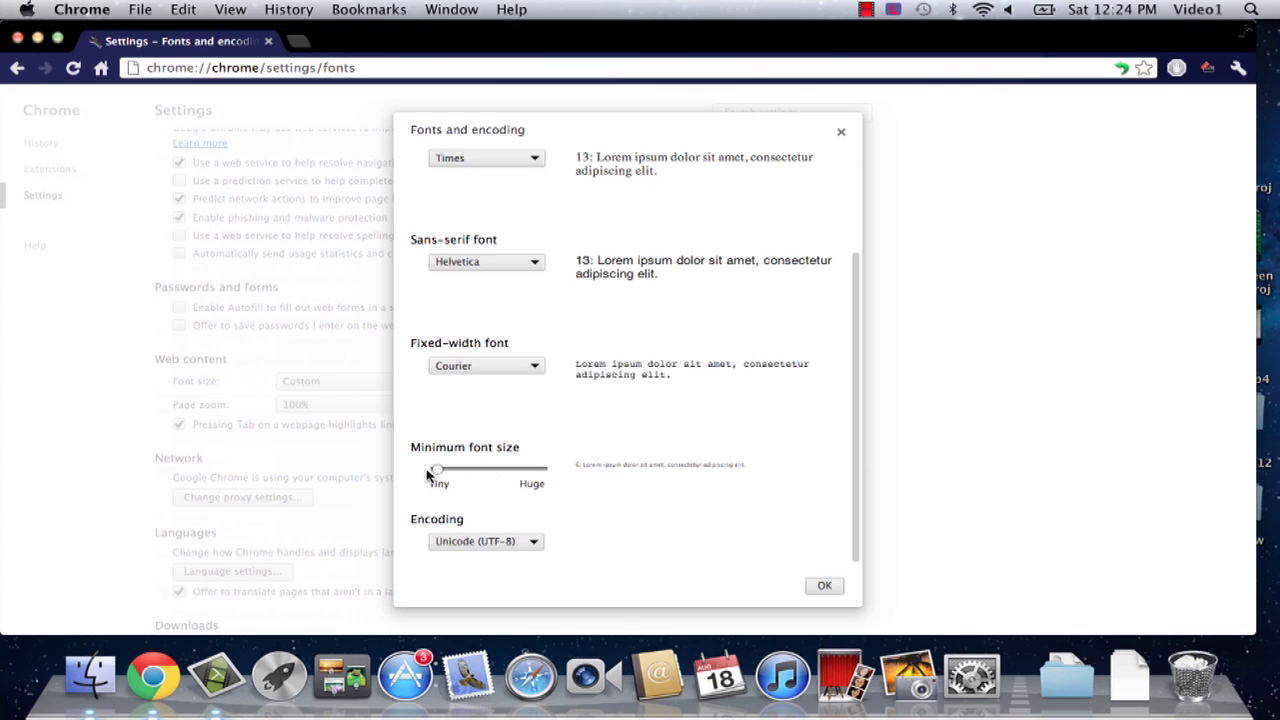
pyautogui.click(535, 545)
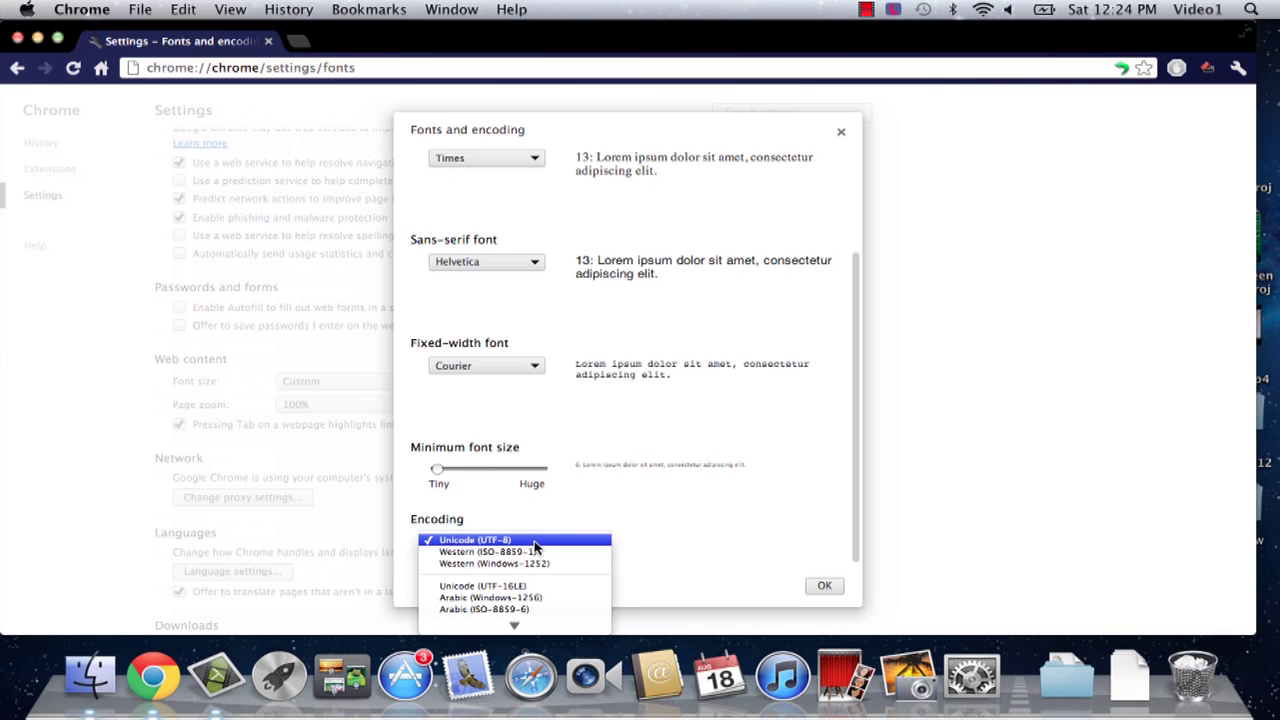
pyautogui.click(535, 542)
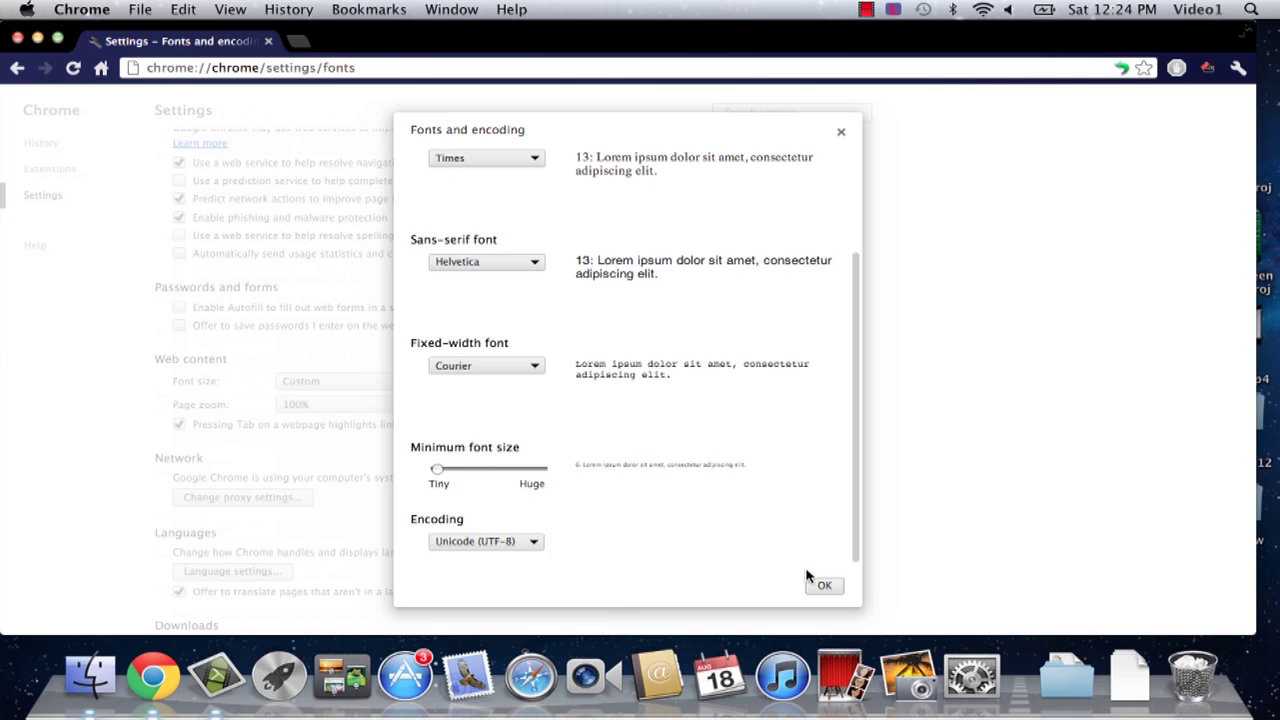
pyautogui.click(824, 585)
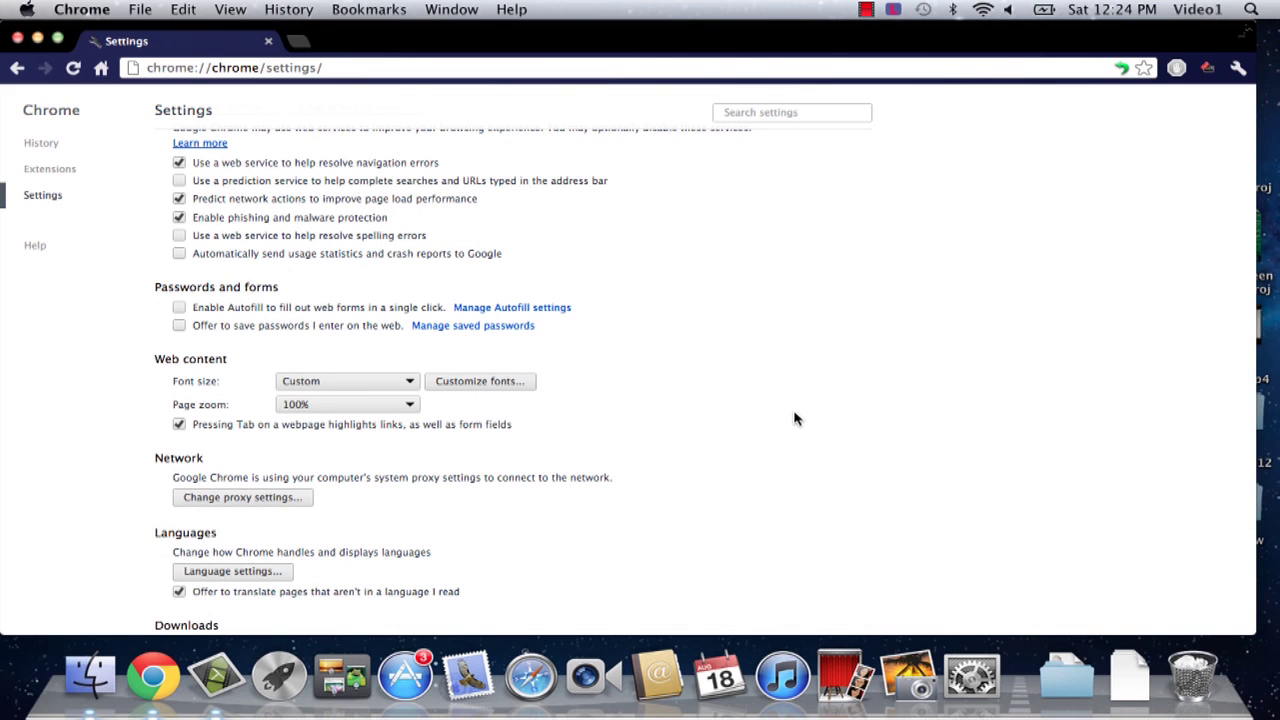